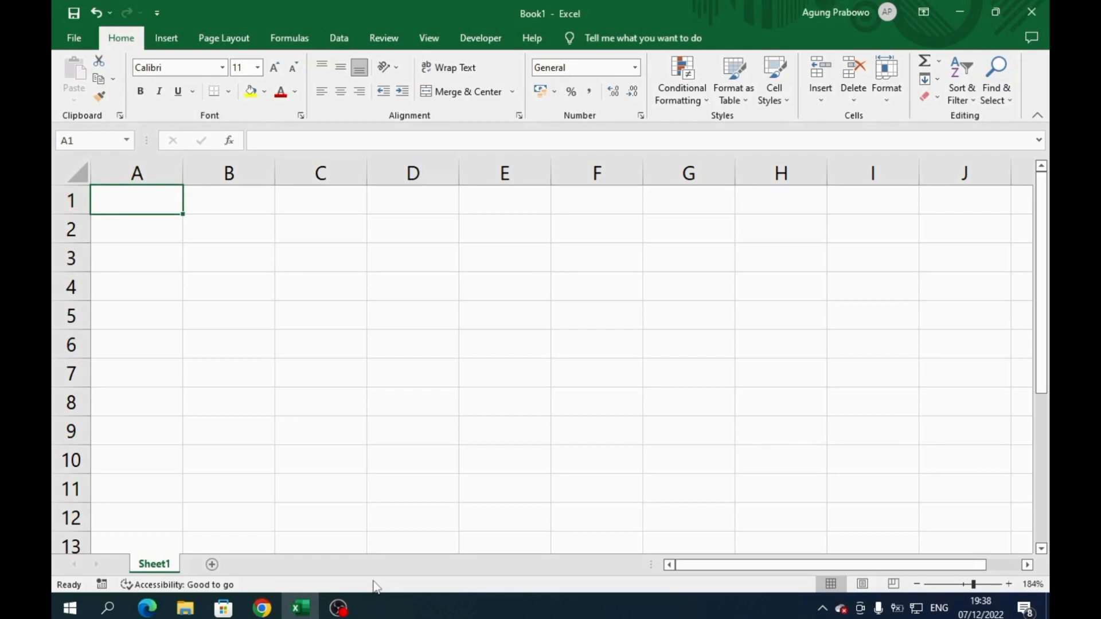
Enter the column headers Name, Gender and Country in cells A1, B1 and C1.
text(nAM)
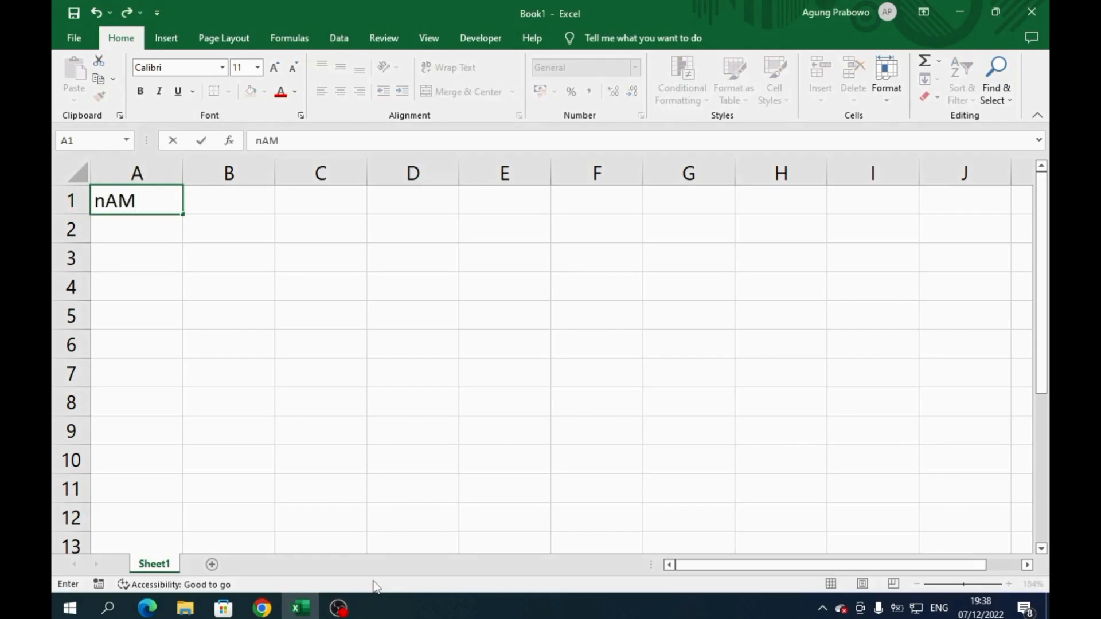
text(E)
key(Tab)
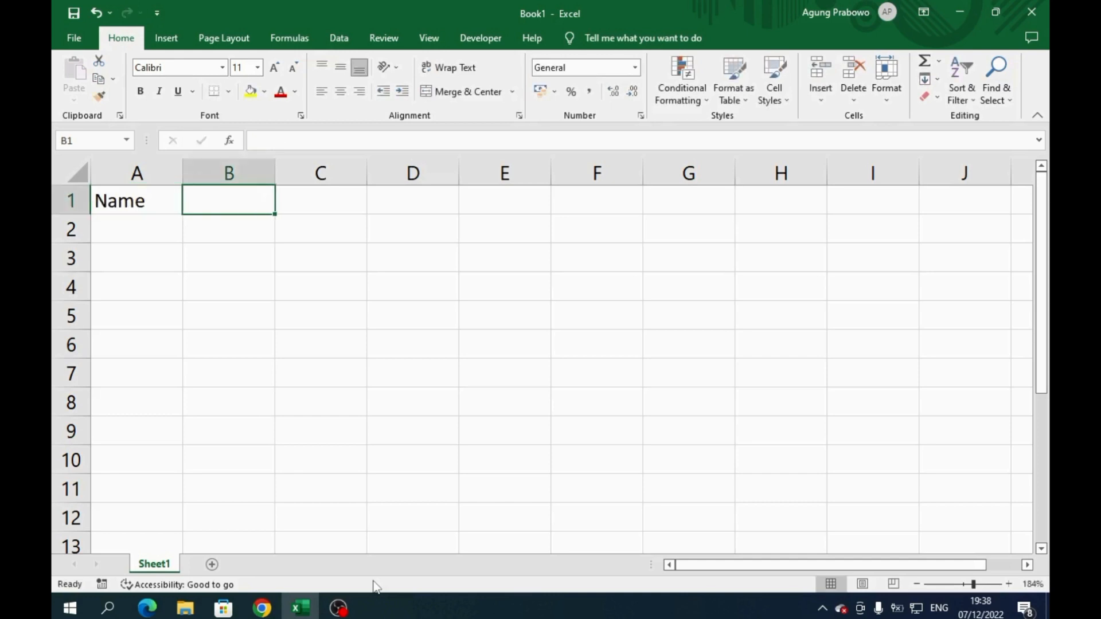
text(Gender)
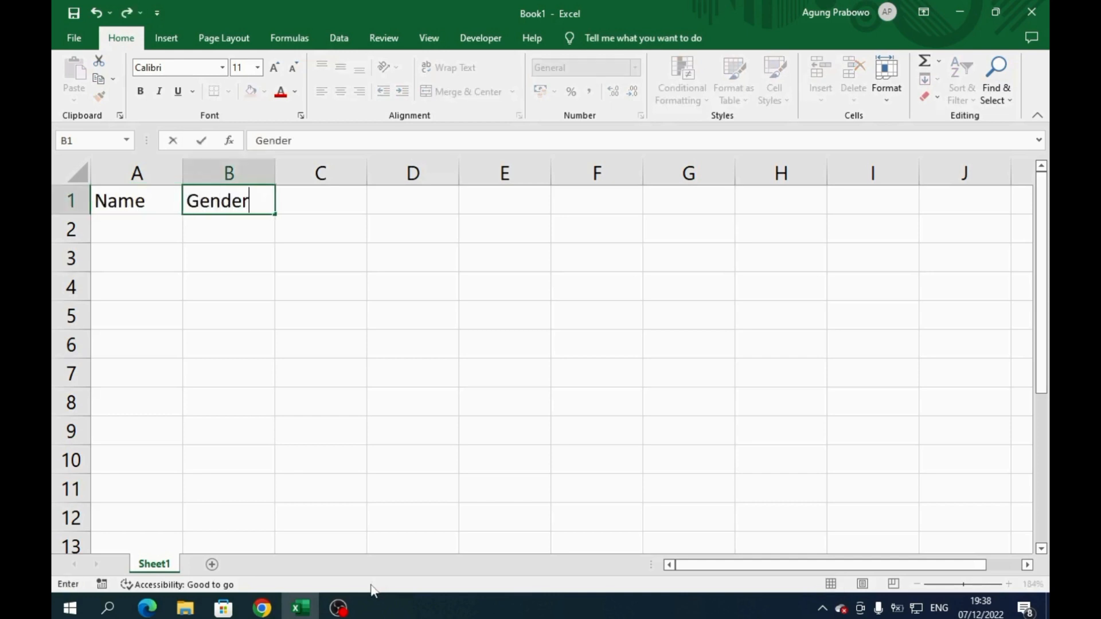
key(Tab)
text(Co)
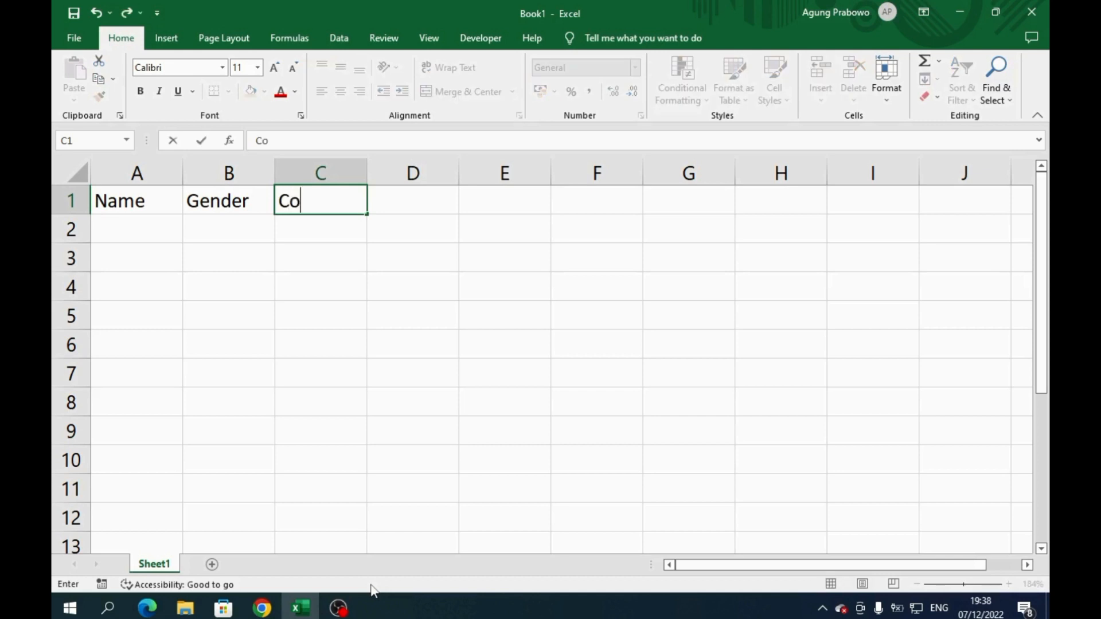
text(untry)
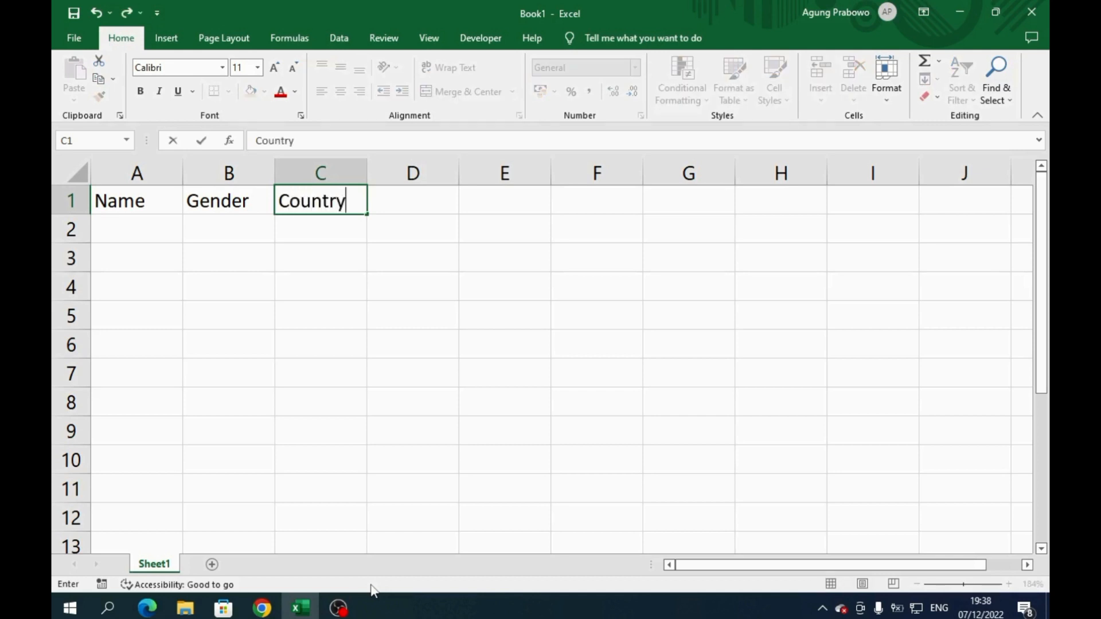
Apply all borders to the range A1:C12 to form the table grid.
key(Left)
key(Left)
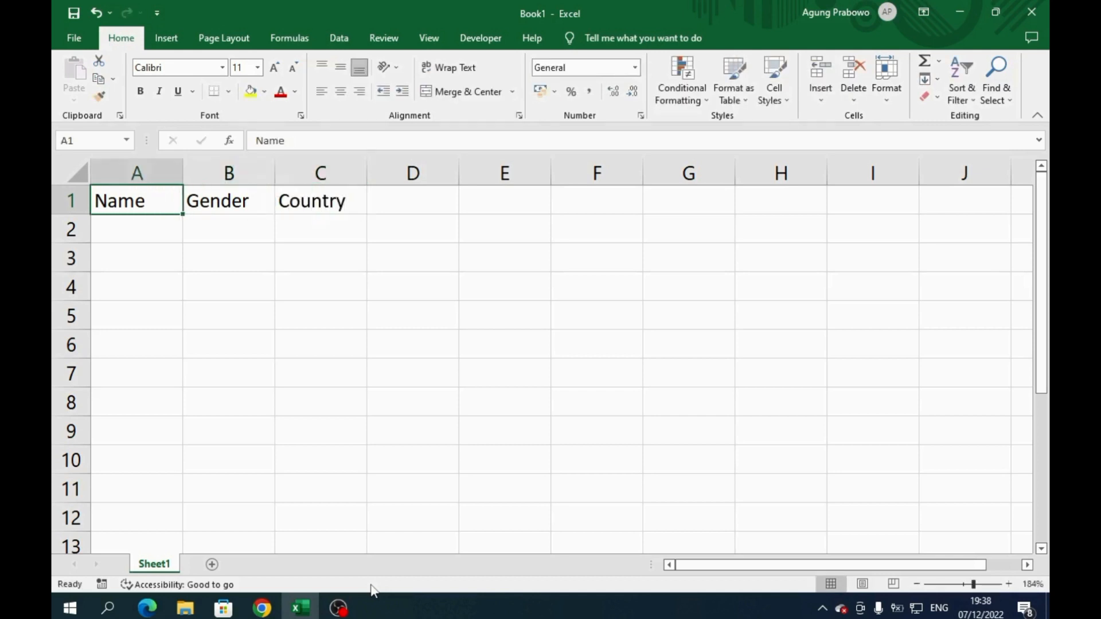
key(shift+Right)
key(shift+Right)
key(shift+Down)
key(shift+Down)
key(shift+Down)
key(shift+Down)
key(shift+Down)
key(shift+Down)
key(shift+Down)
key(shift+Down)
key(shift+Down)
key(shift+Down)
key(shift+Down)
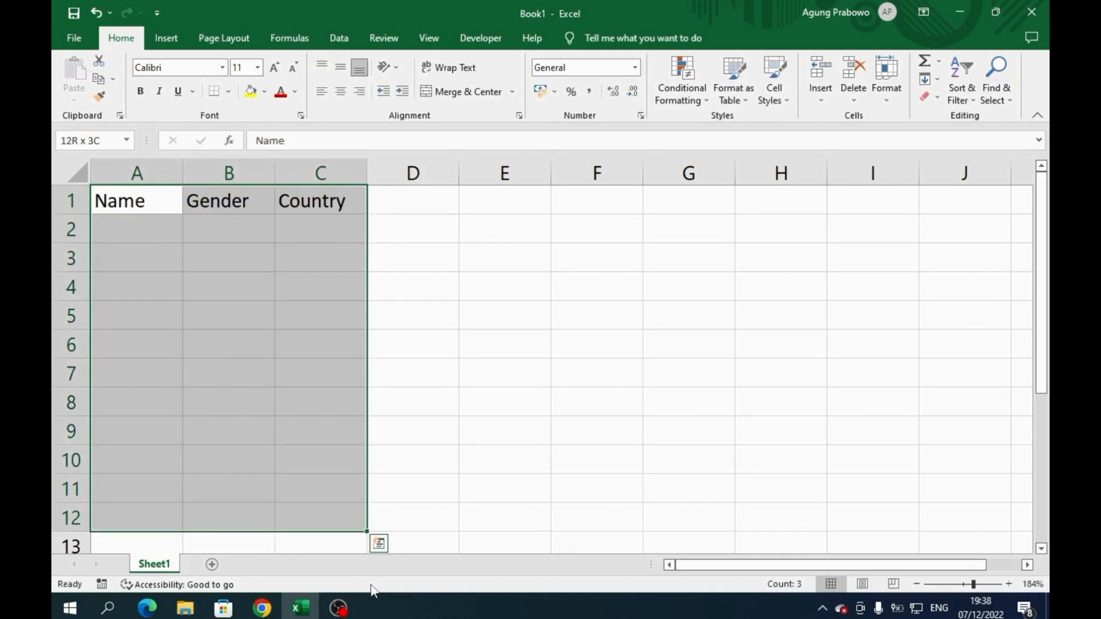
click(228, 92)
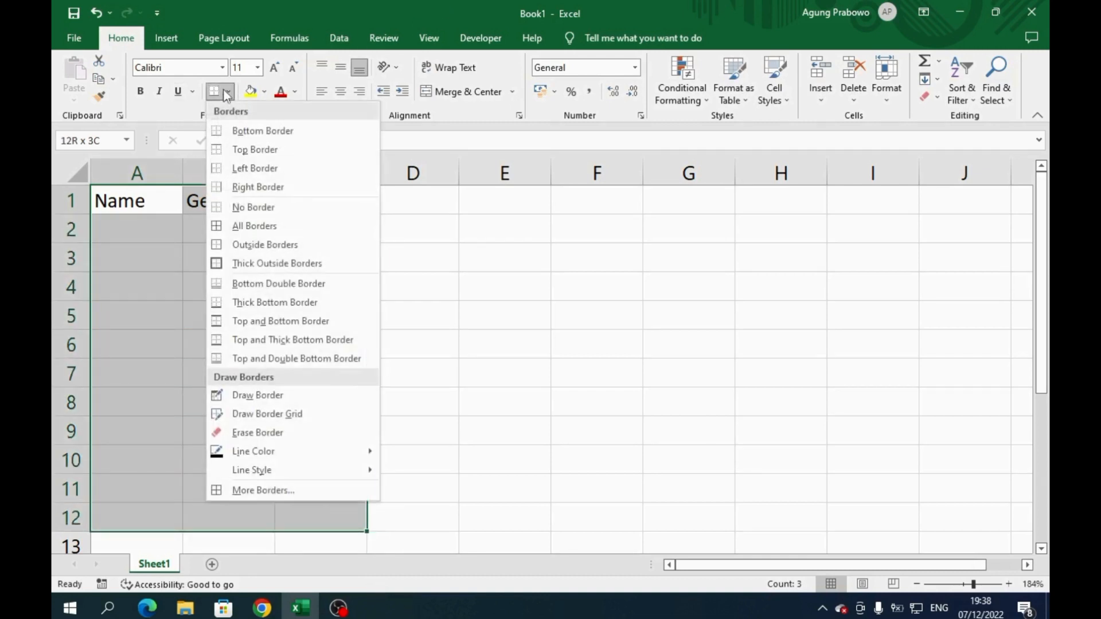
click(248, 225)
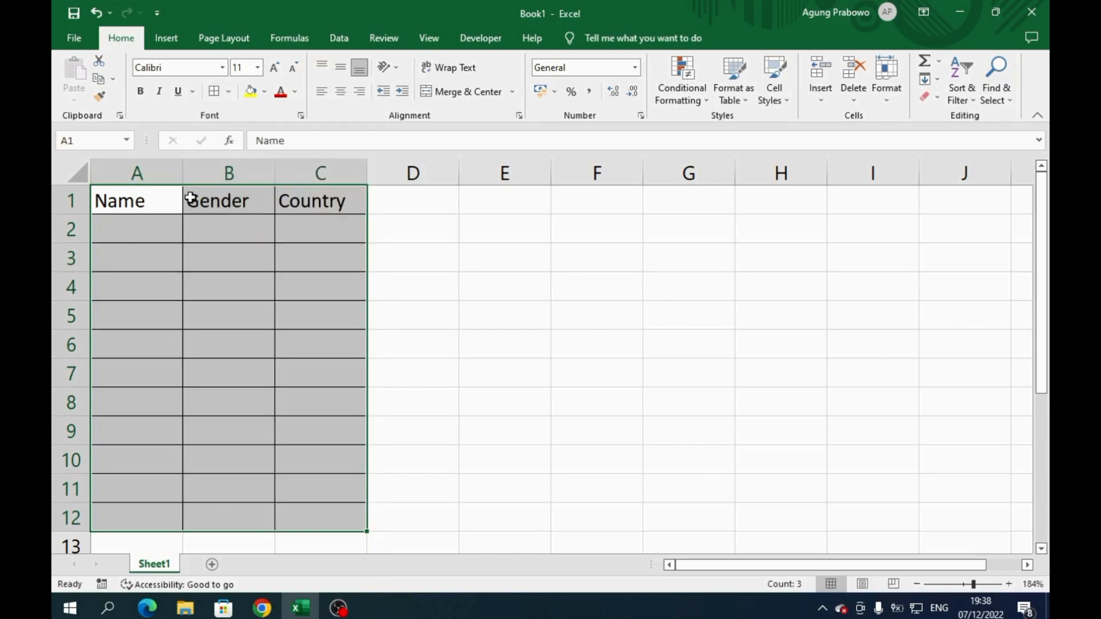
Widen the Name, Country and Gender columns, making Country the widest and Gender the narrowest.
drag(178, 178, 228, 178)
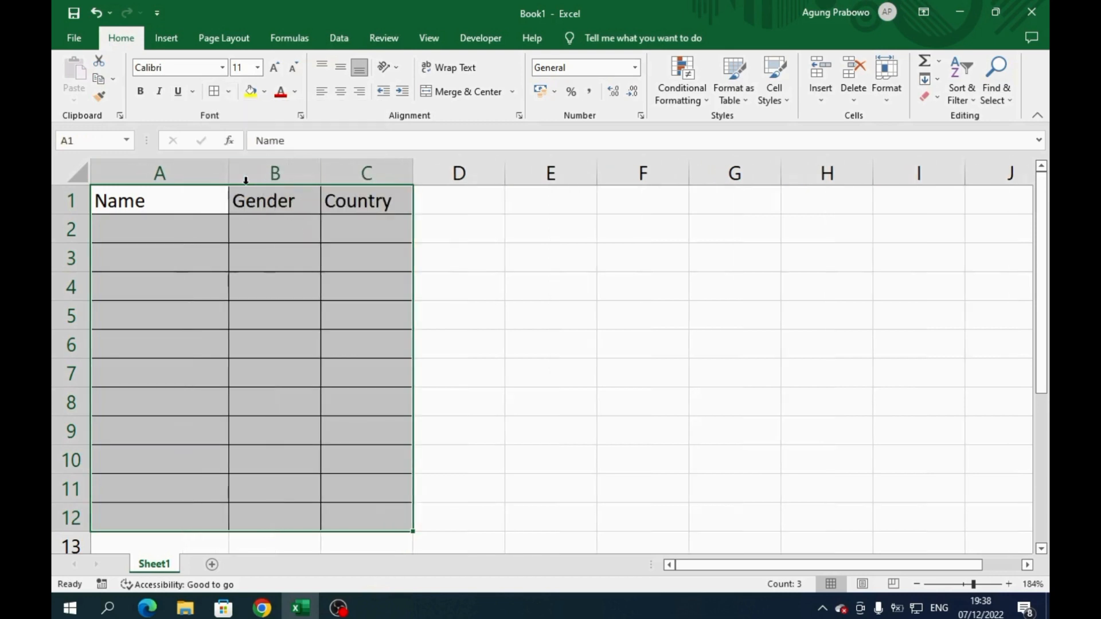
drag(412, 172, 496, 178)
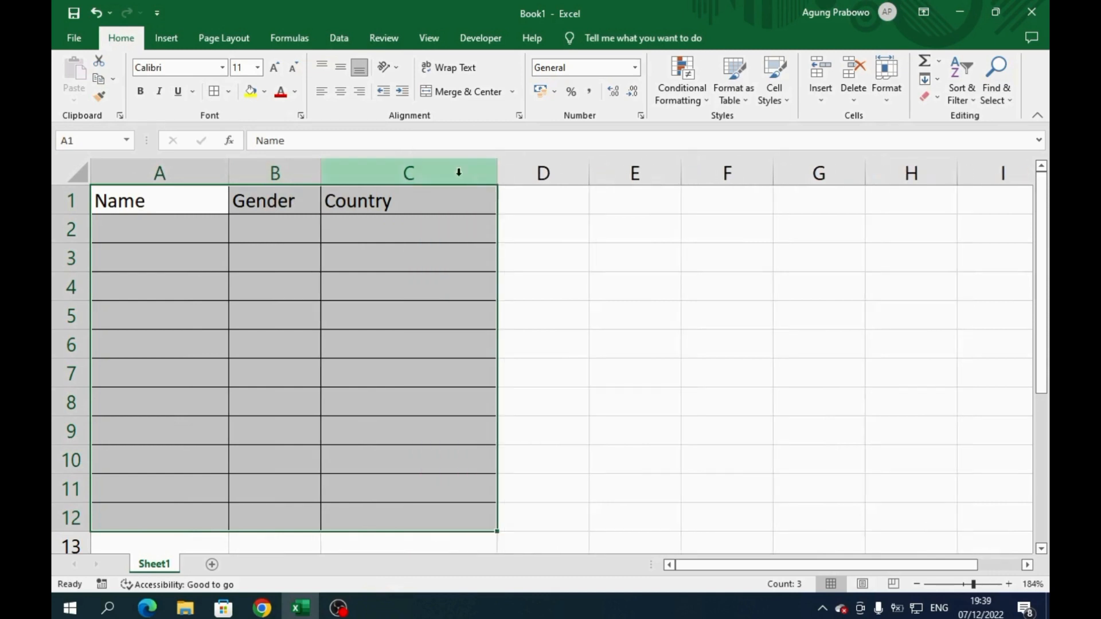
drag(313, 178, 342, 177)
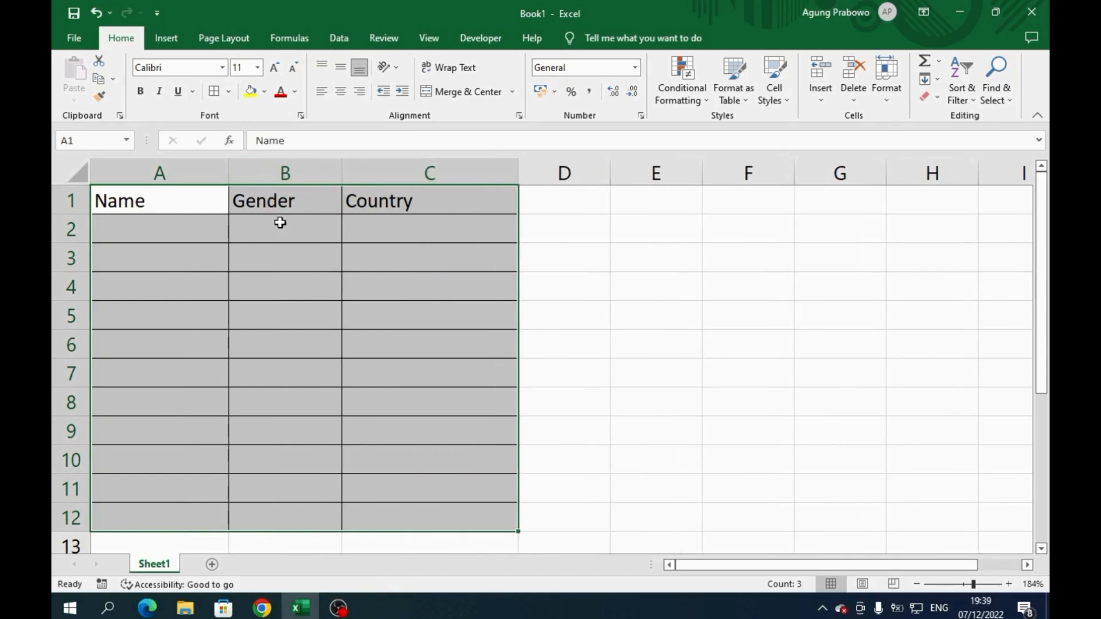
Enter the first person's name in cell A2 with a capital initial.
click(177, 232)
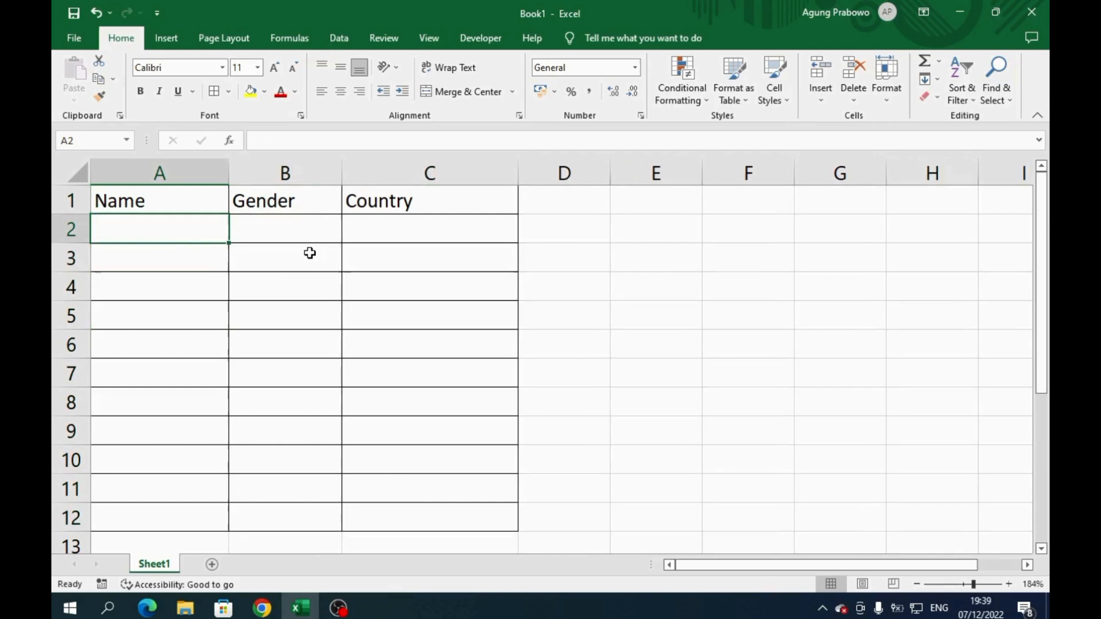
text(al)
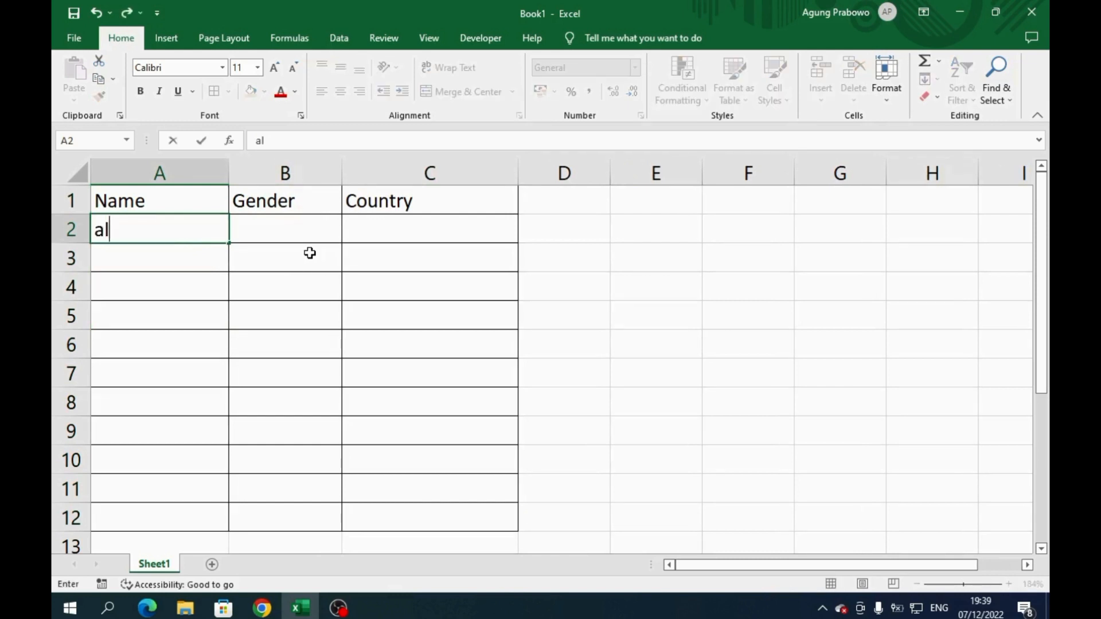
key(BackSpace)
key(BackSpace)
text(Alex)
key(Tab)
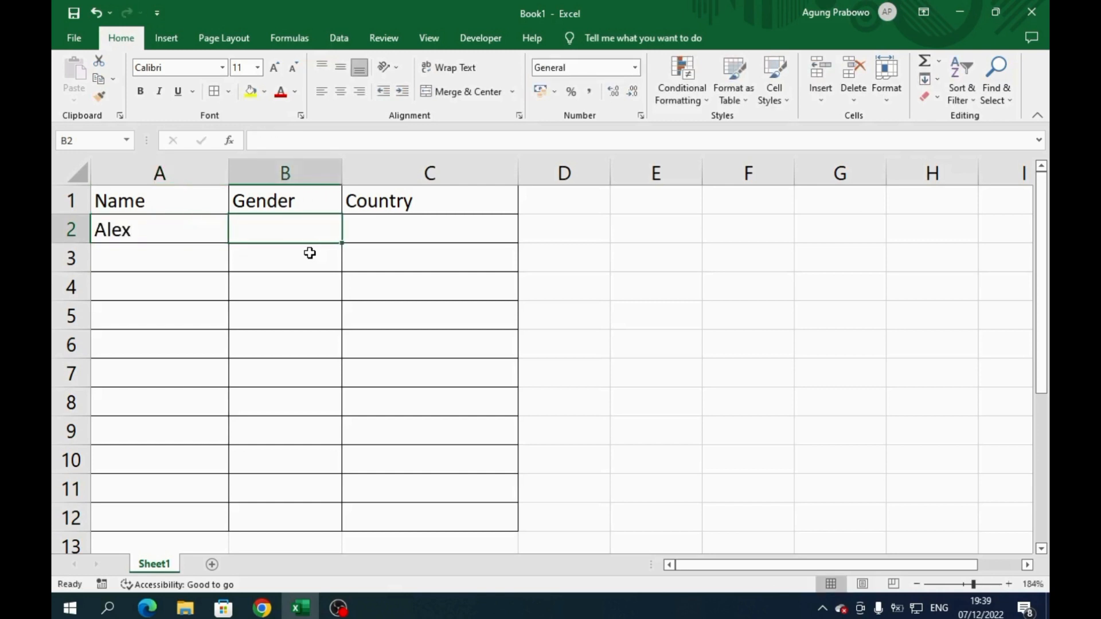
Enter Male and Australia as sample gender and country in B2 and C2, and clear both cells.
text(Male)
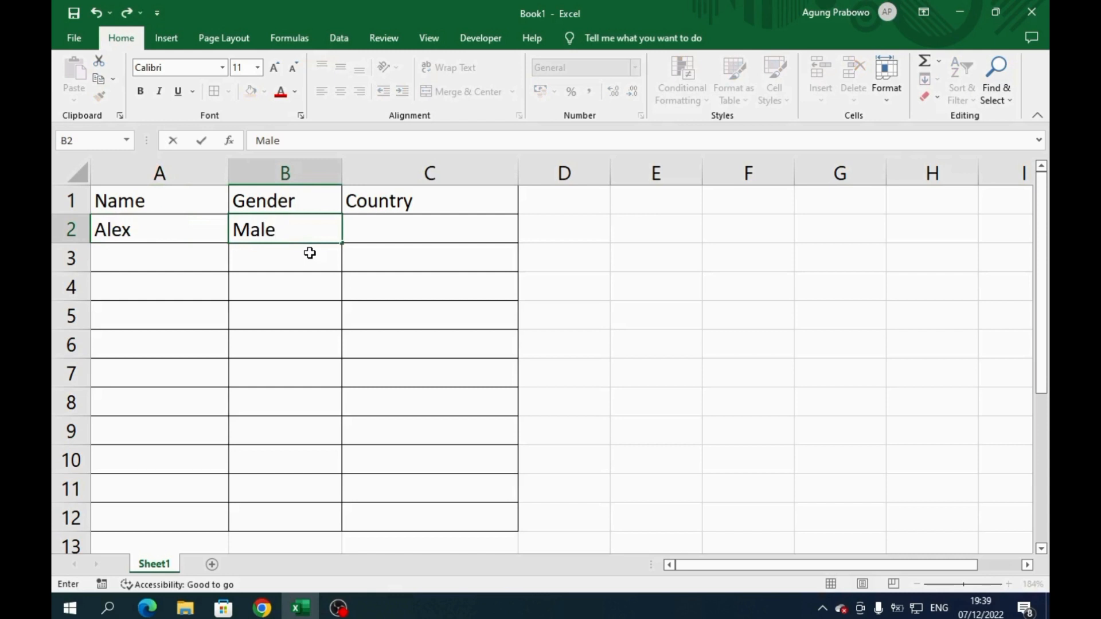
key(Tab)
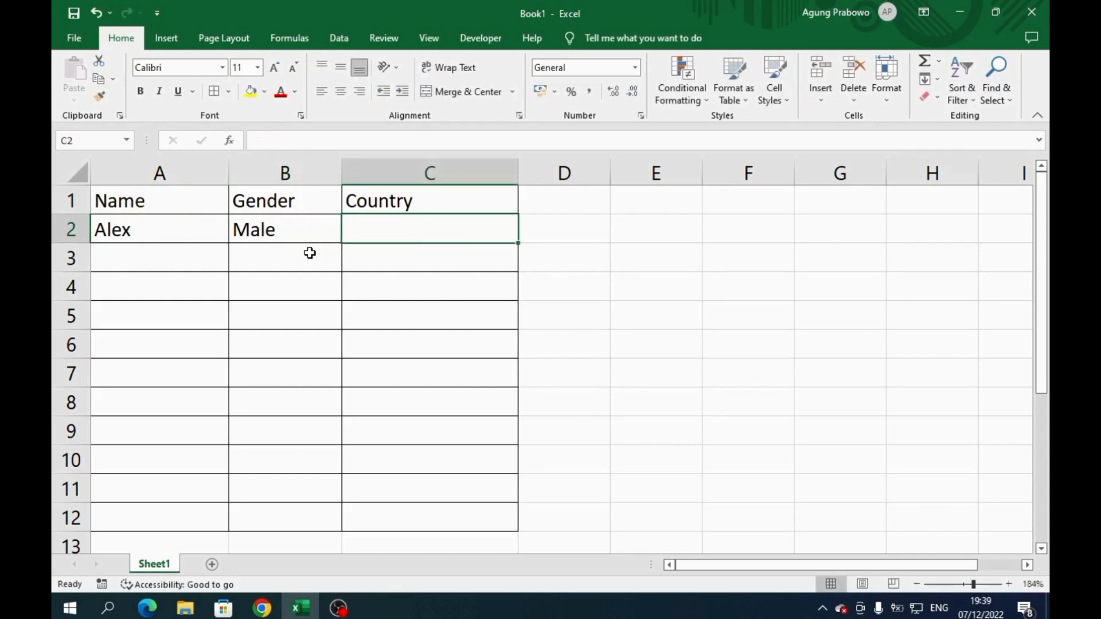
text(Aus)
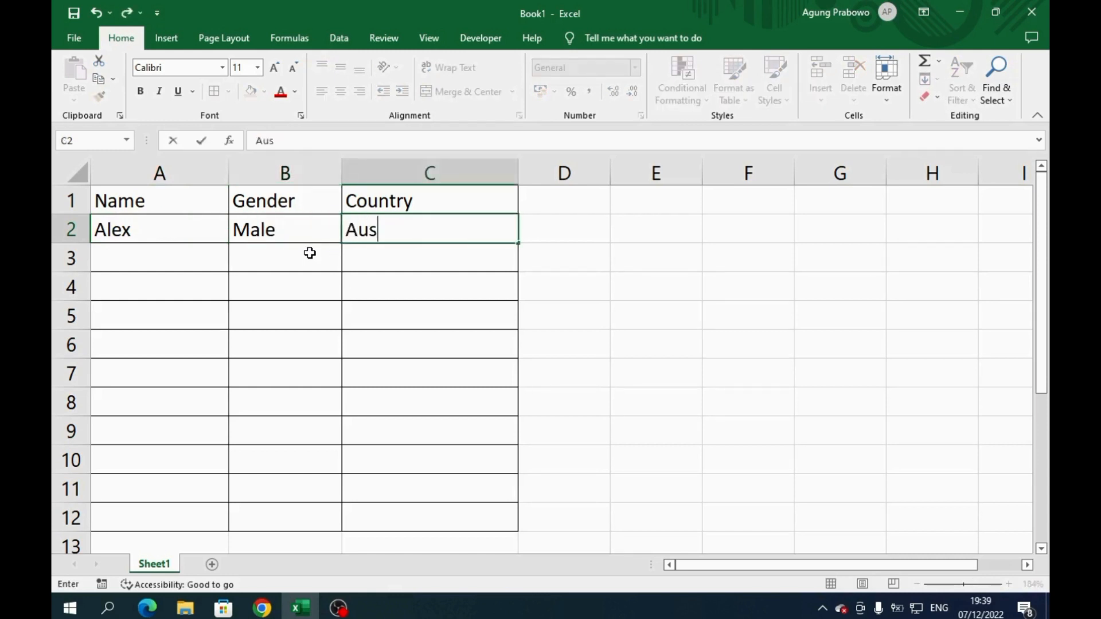
text(tralia)
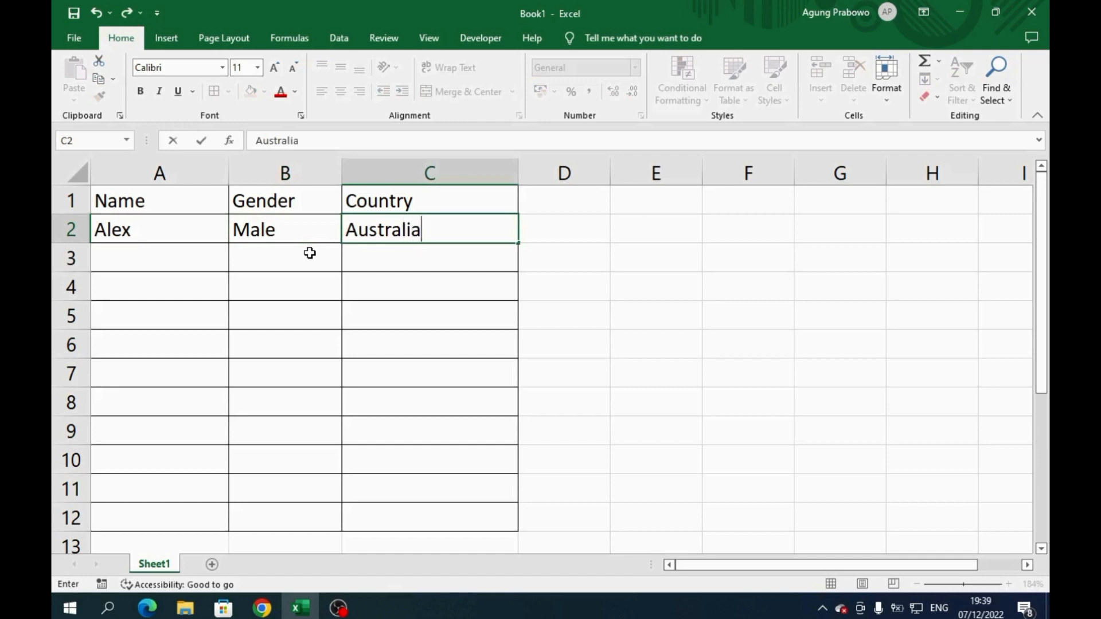
key(Return)
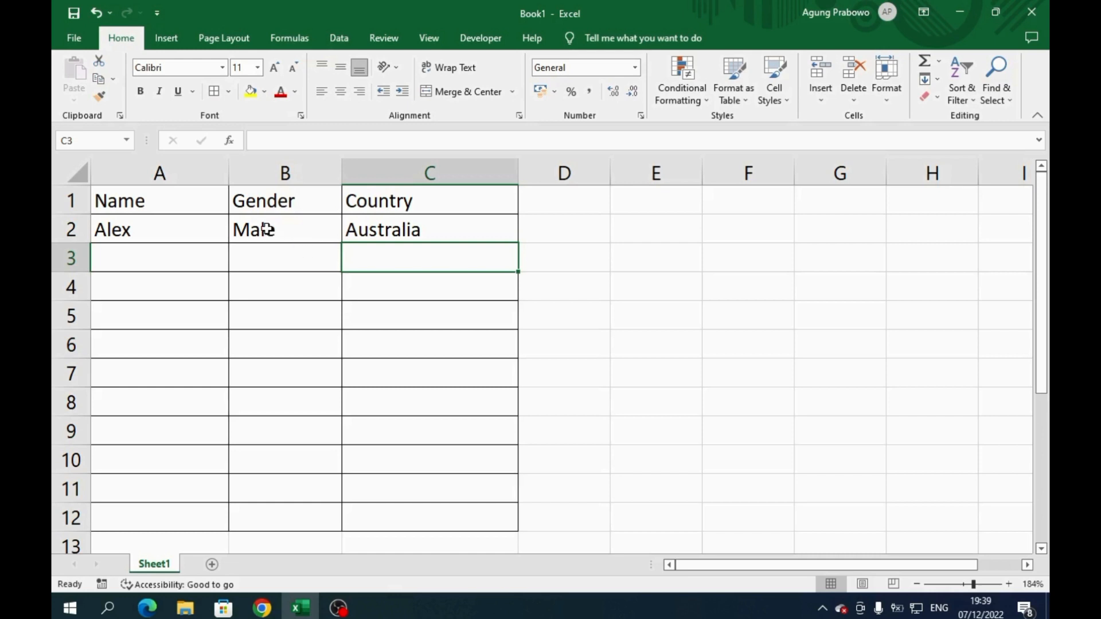
drag(267, 229, 376, 229)
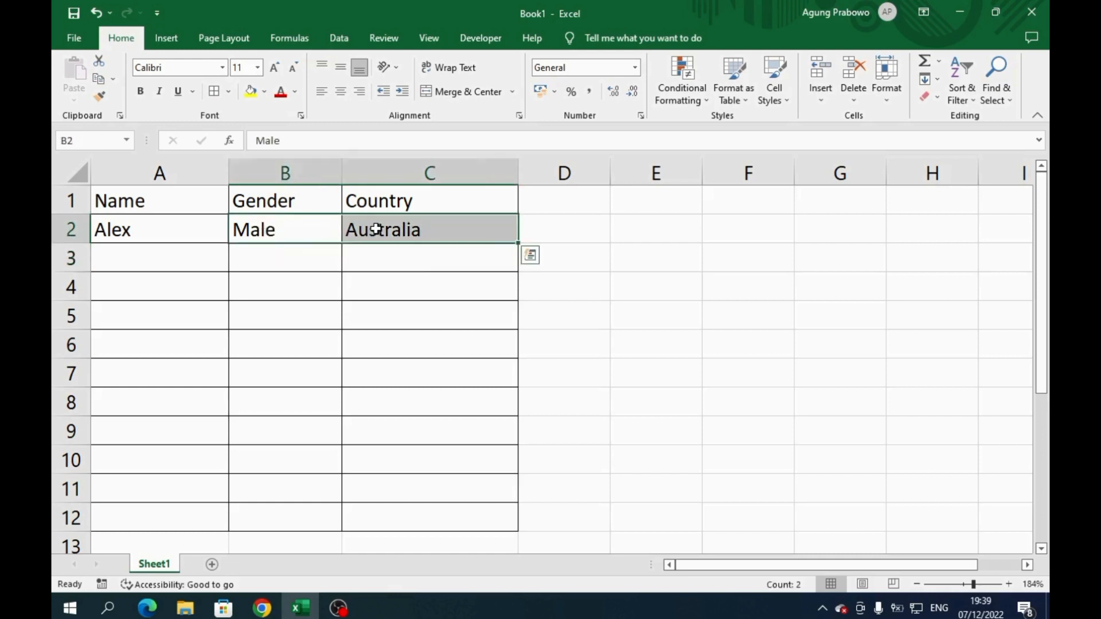
key(Delete)
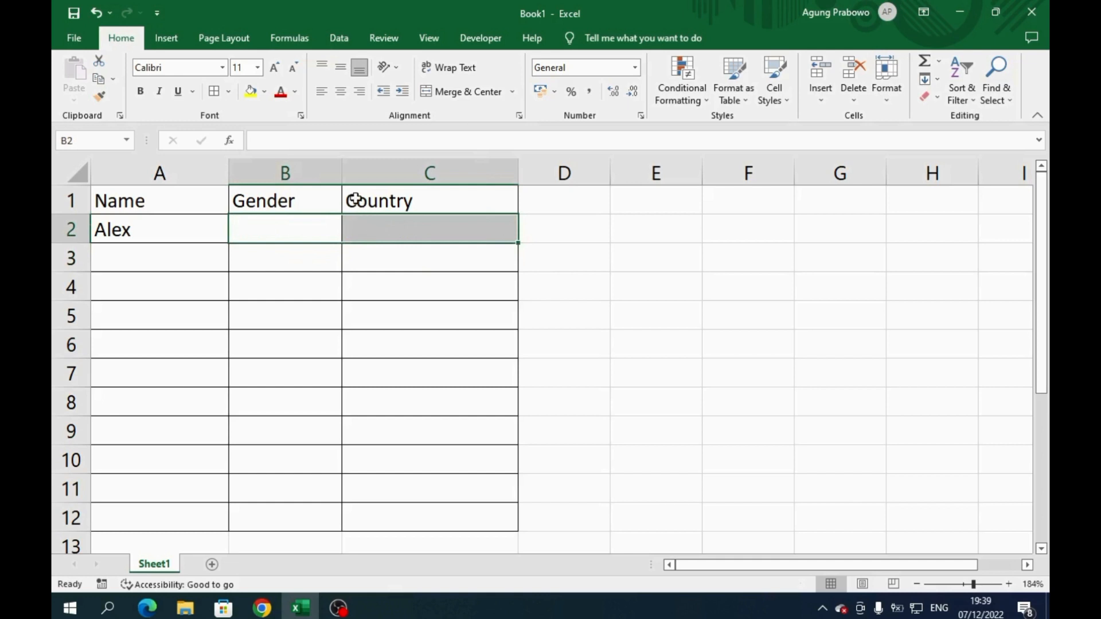
Add data validation to the Gender cells B2:B12, allowing a list with the source "Male, Female".
drag(296, 227, 316, 517)
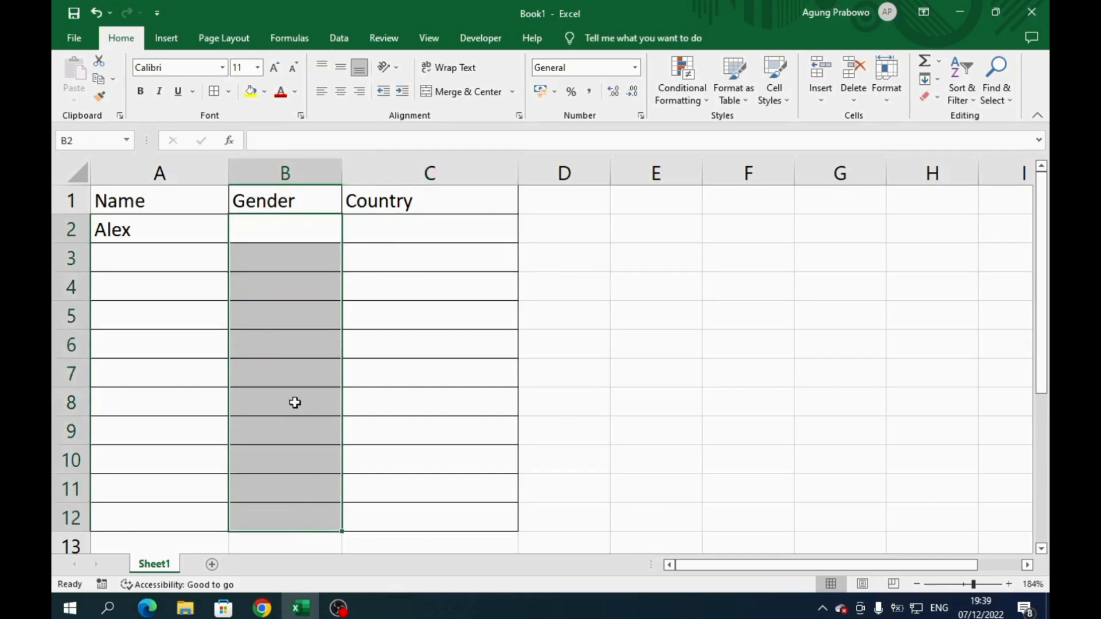
click(340, 40)
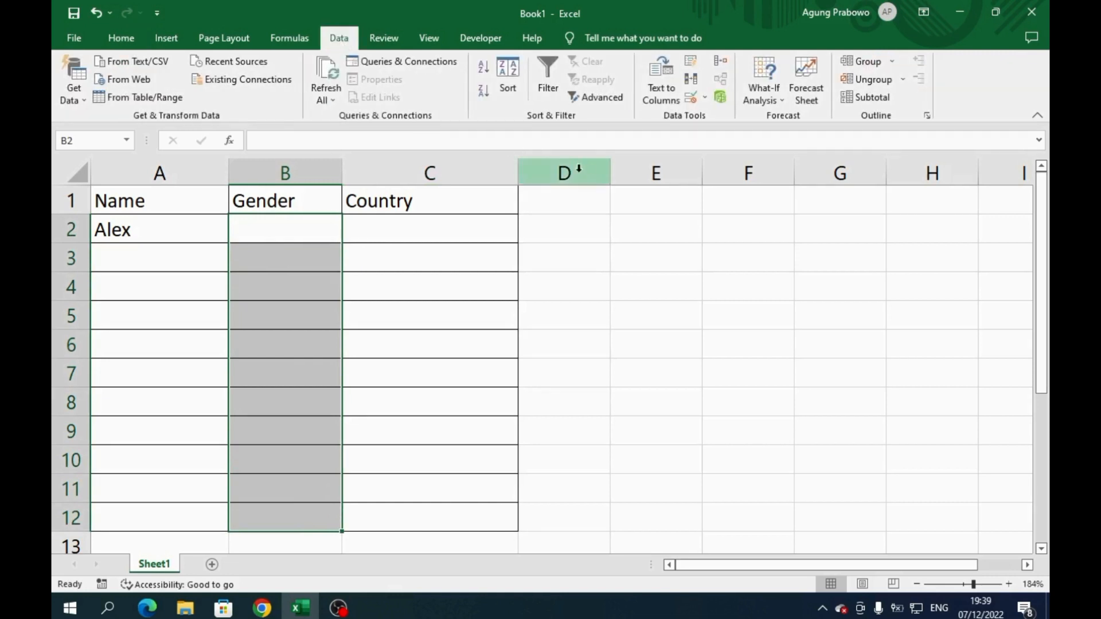
click(691, 99)
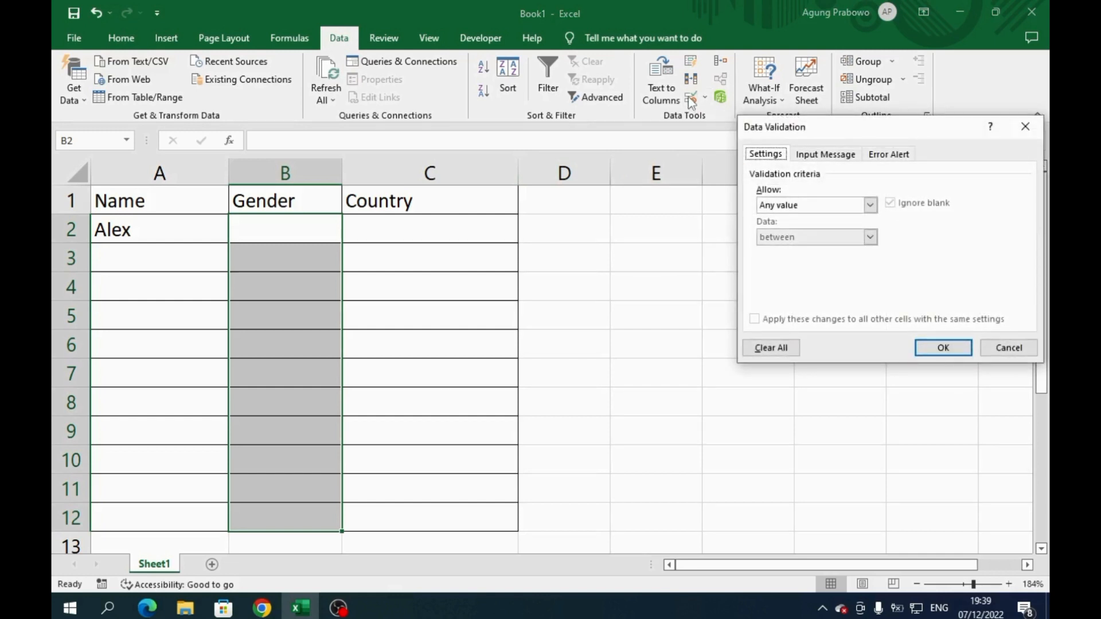
drag(846, 122, 554, 115)
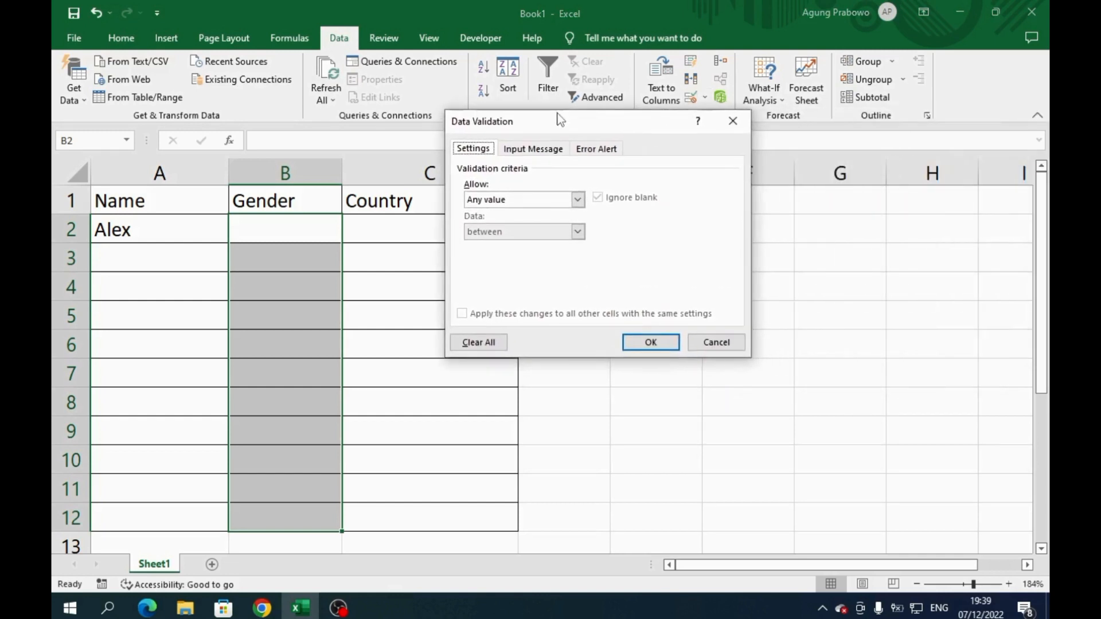
click(576, 200)
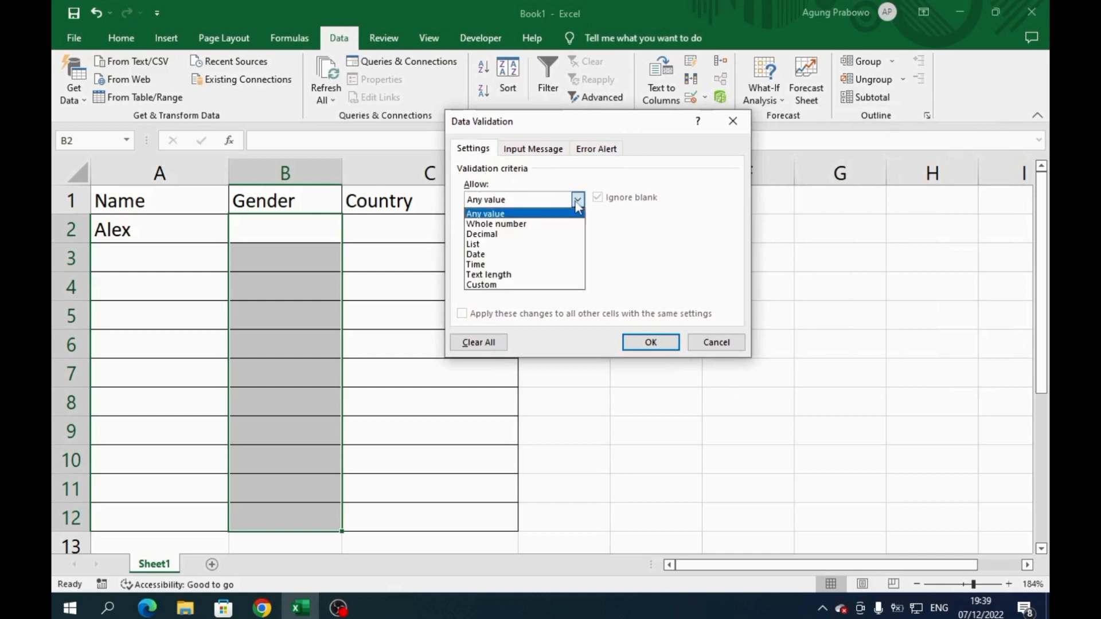
click(488, 250)
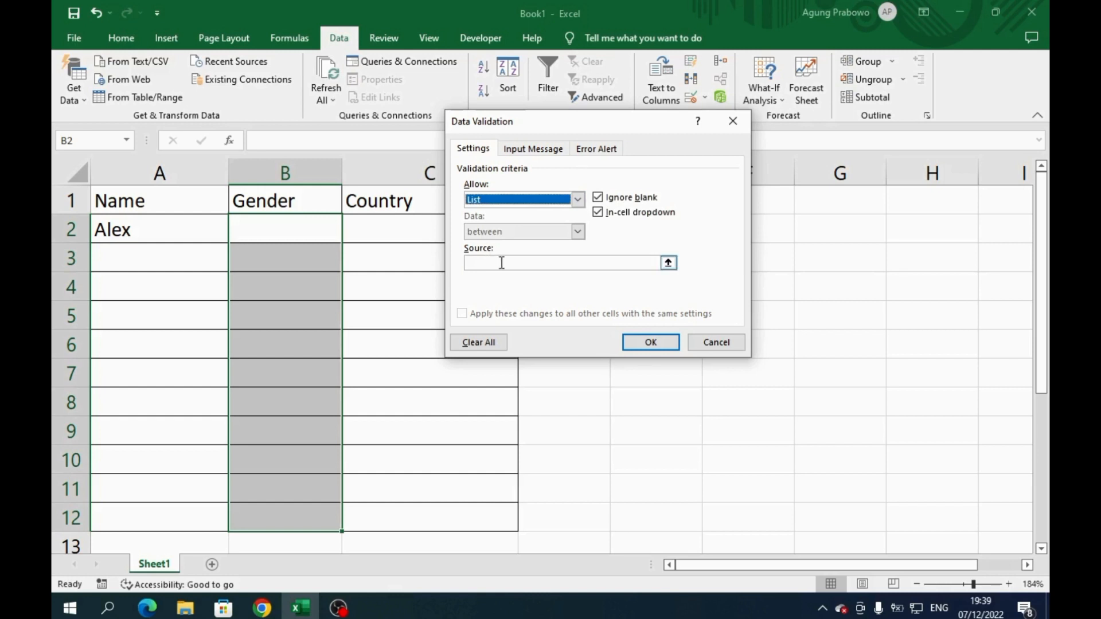
click(501, 263)
text(Male, Female)
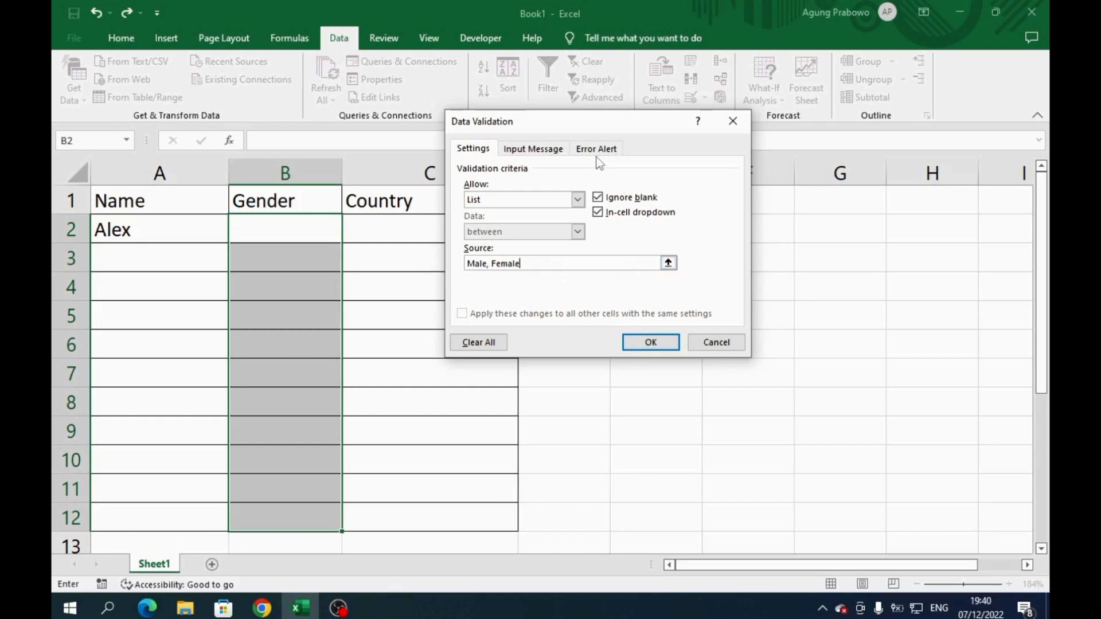
click(642, 342)
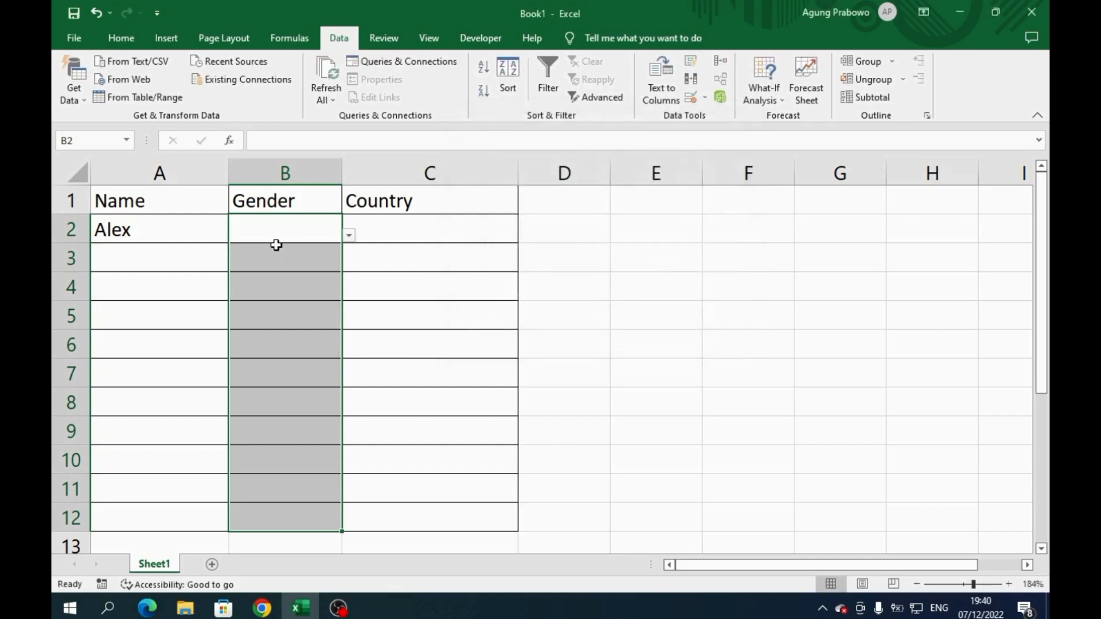
Check the options offered by the gender dropdown lists in cells B2 and B4.
click(285, 231)
click(349, 235)
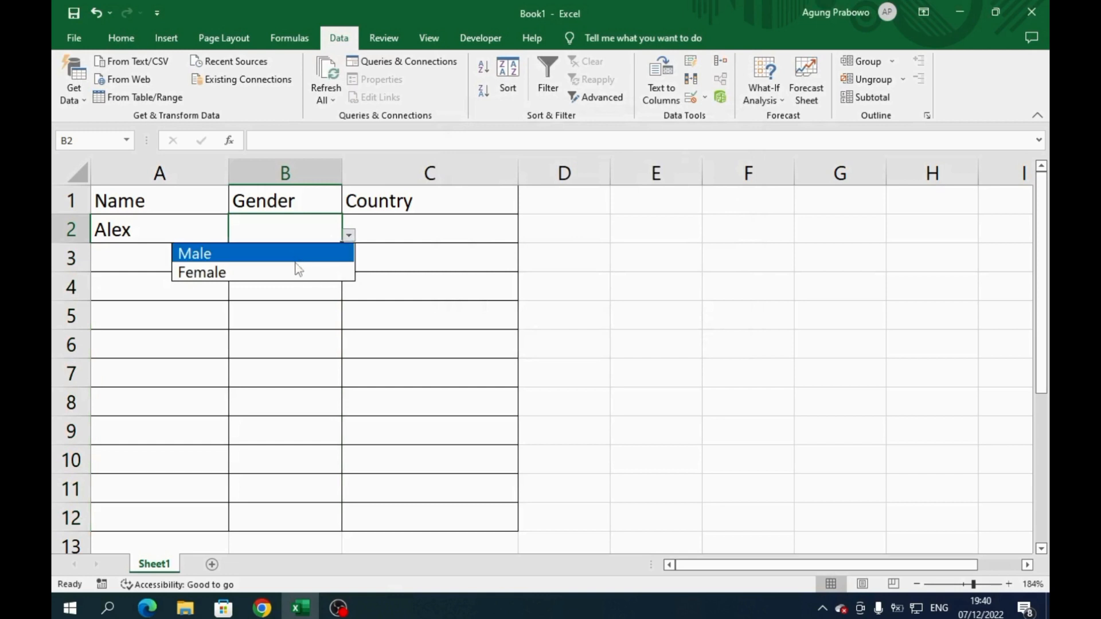
click(308, 286)
click(331, 291)
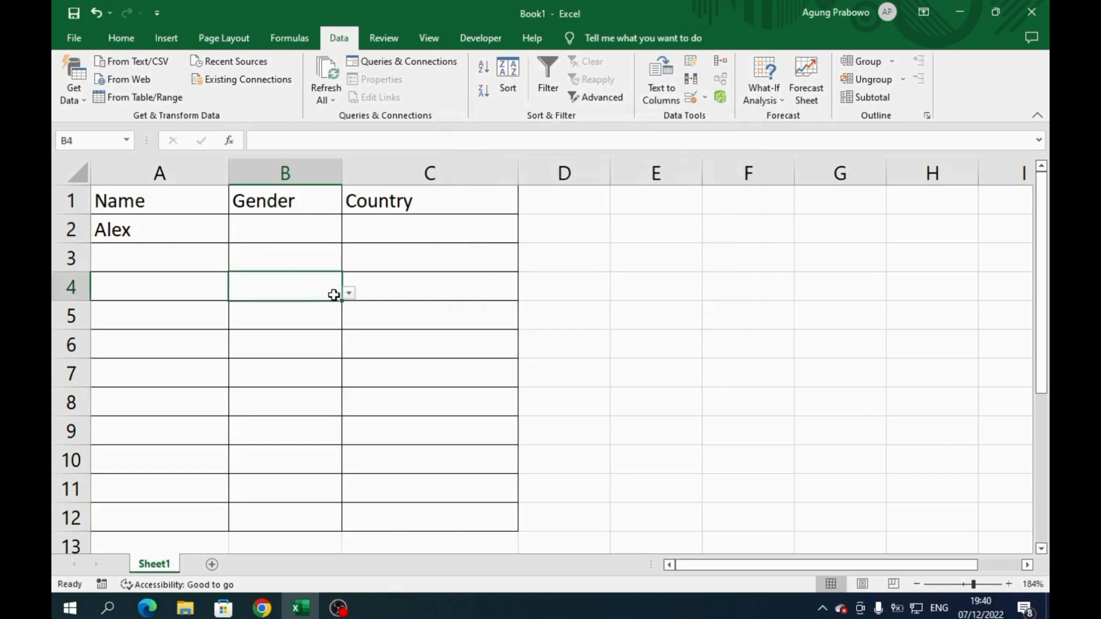
click(348, 293)
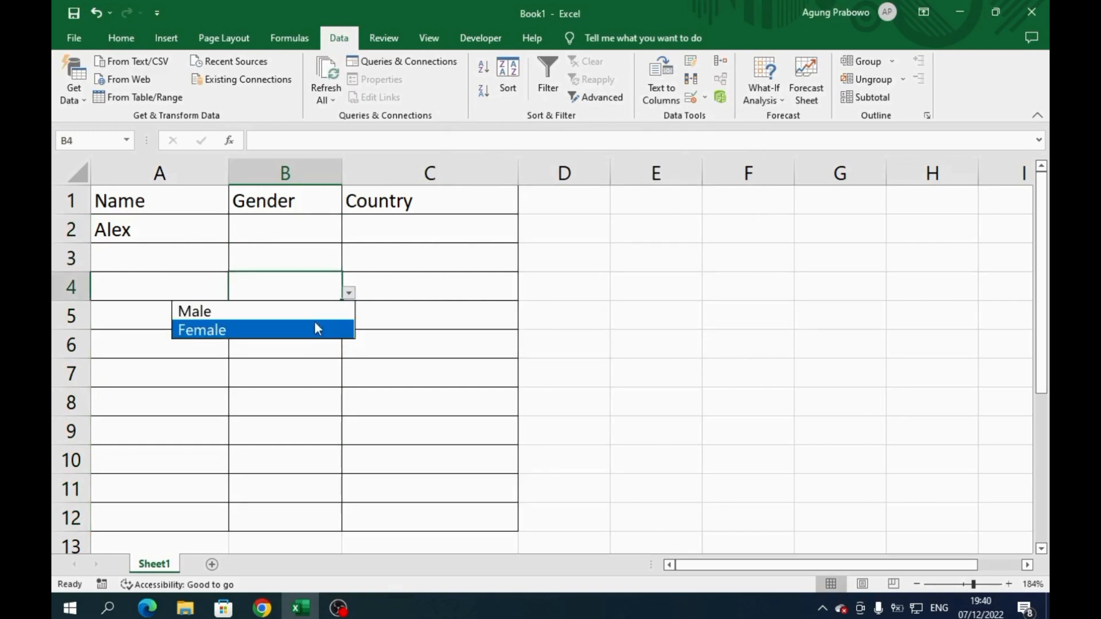
Choose Male and then Female from the gender dropdown list in cell B2.
click(307, 233)
click(301, 234)
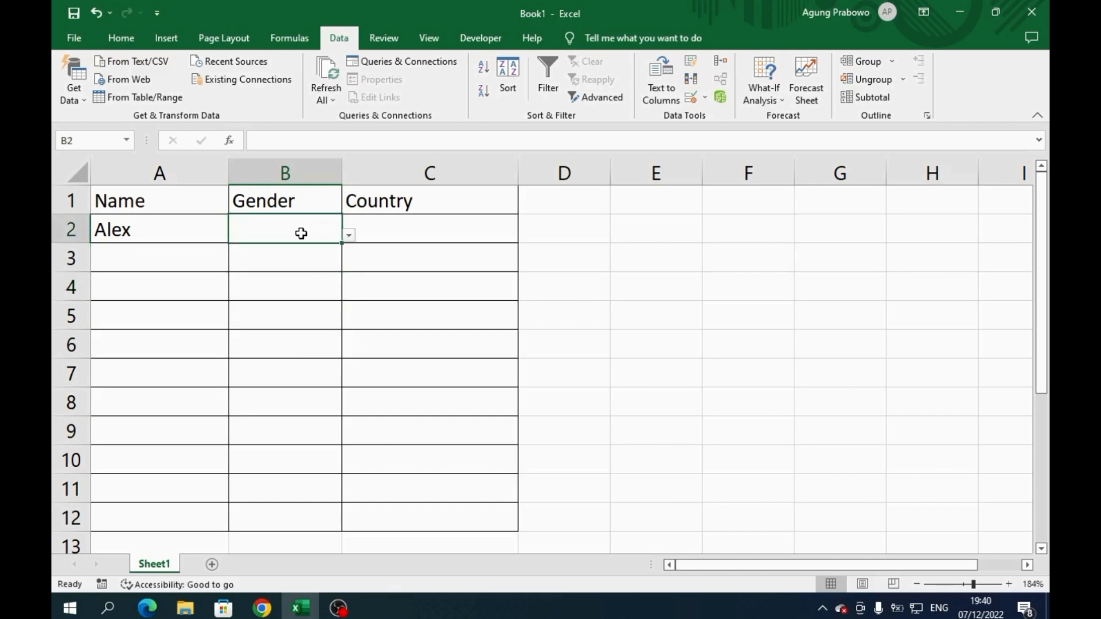
click(348, 235)
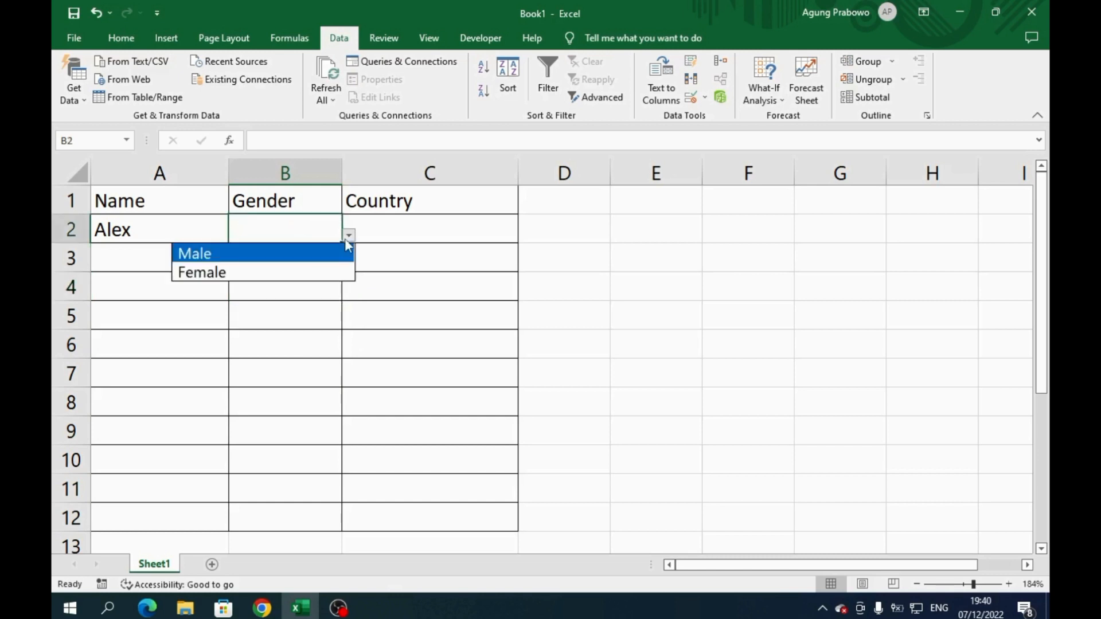
click(329, 256)
click(348, 235)
click(324, 274)
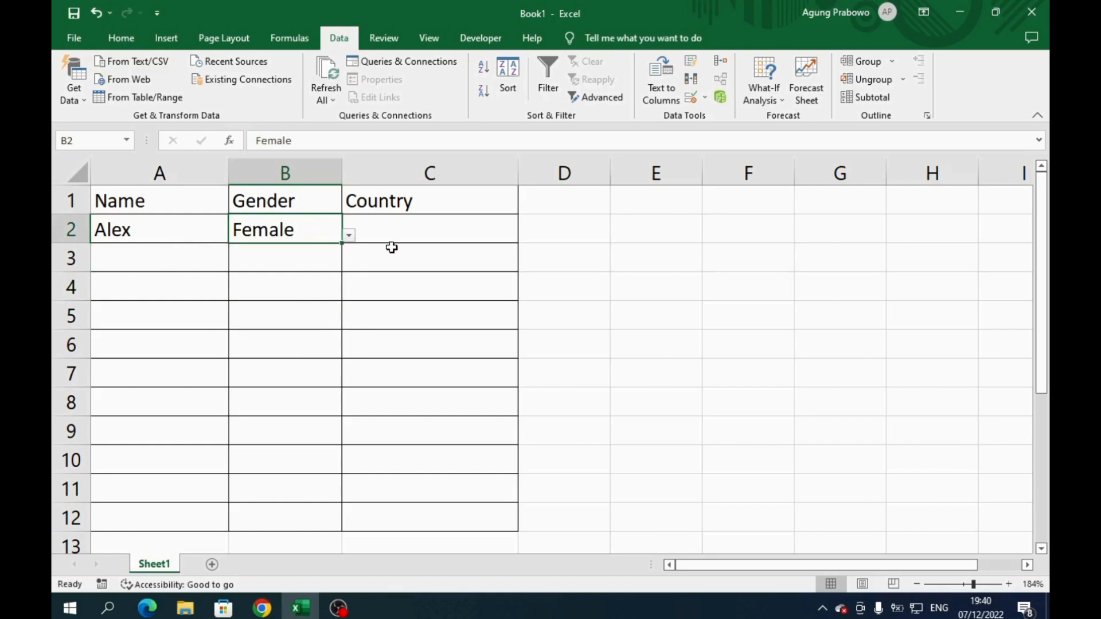
Try to enter Man in cell B2, retry the same entry once, and cancel it.
text(Man)
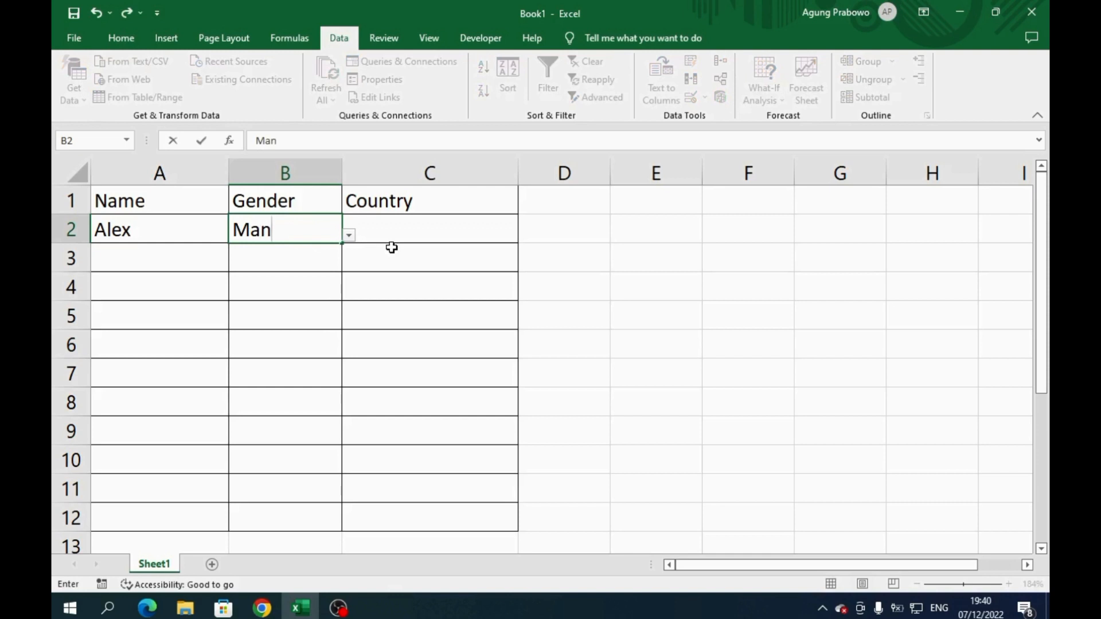
key(Return)
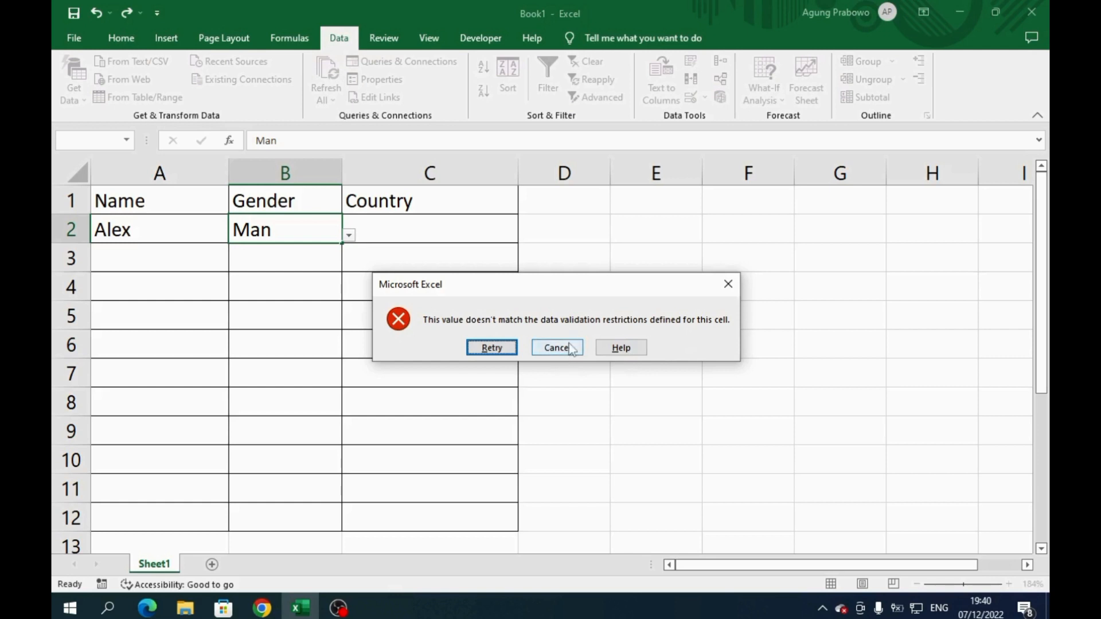
click(498, 348)
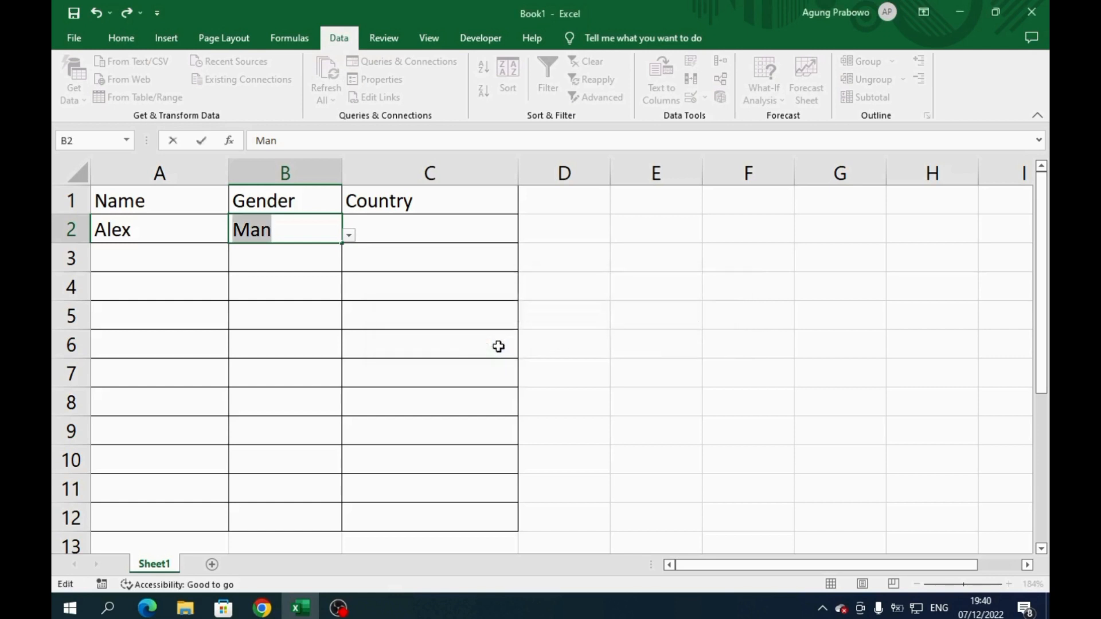
key(Return)
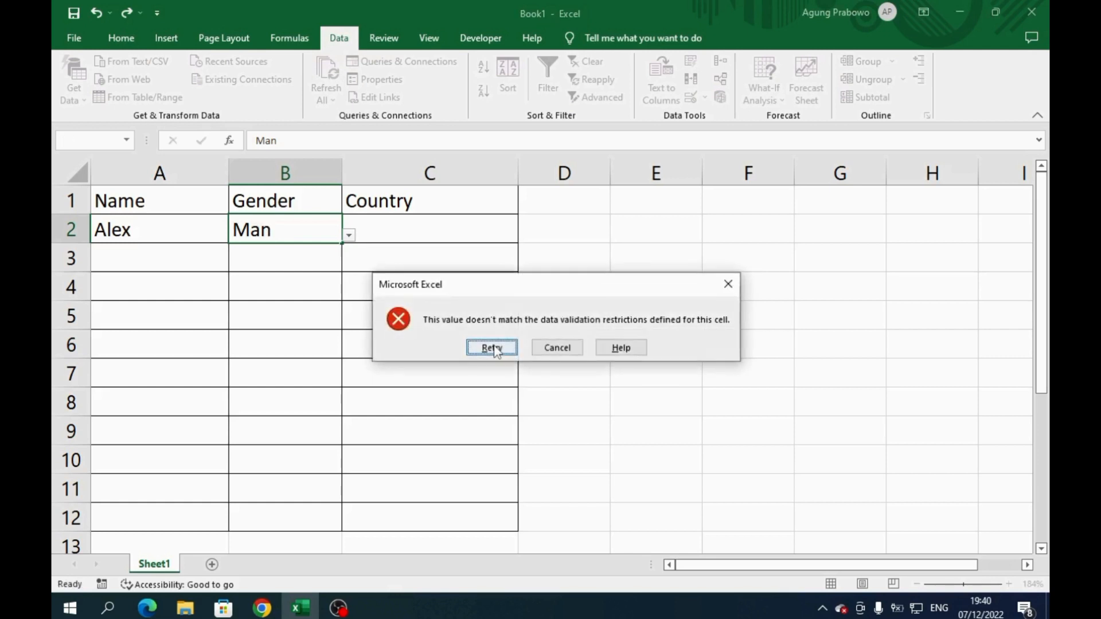
click(555, 348)
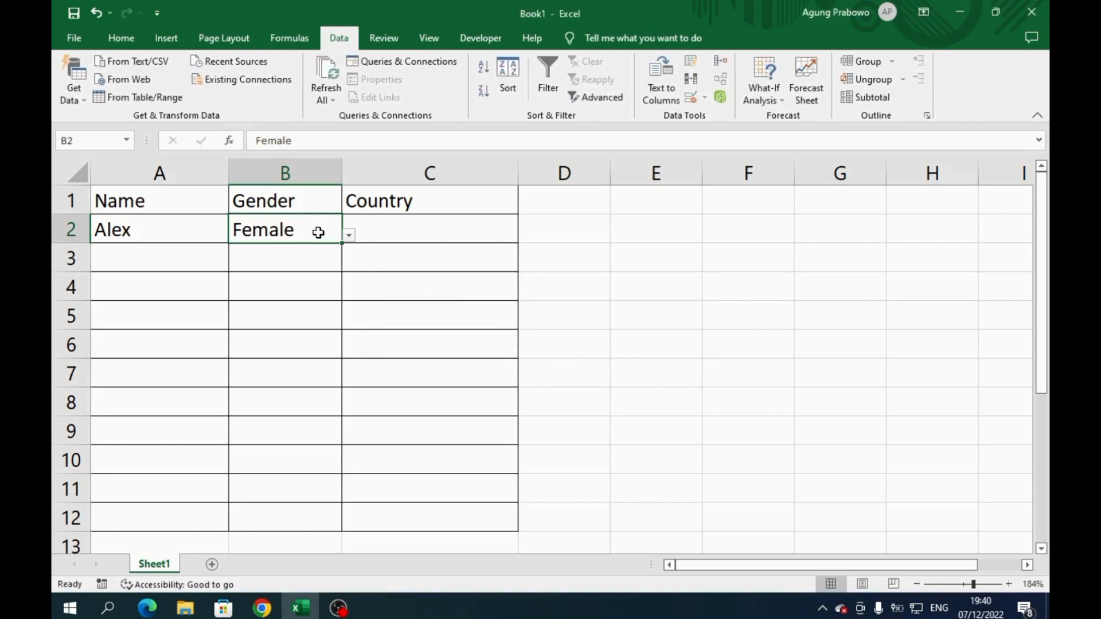
Set the data validation error alert style to Warning for the Gender cells B2:B12.
drag(317, 231, 304, 508)
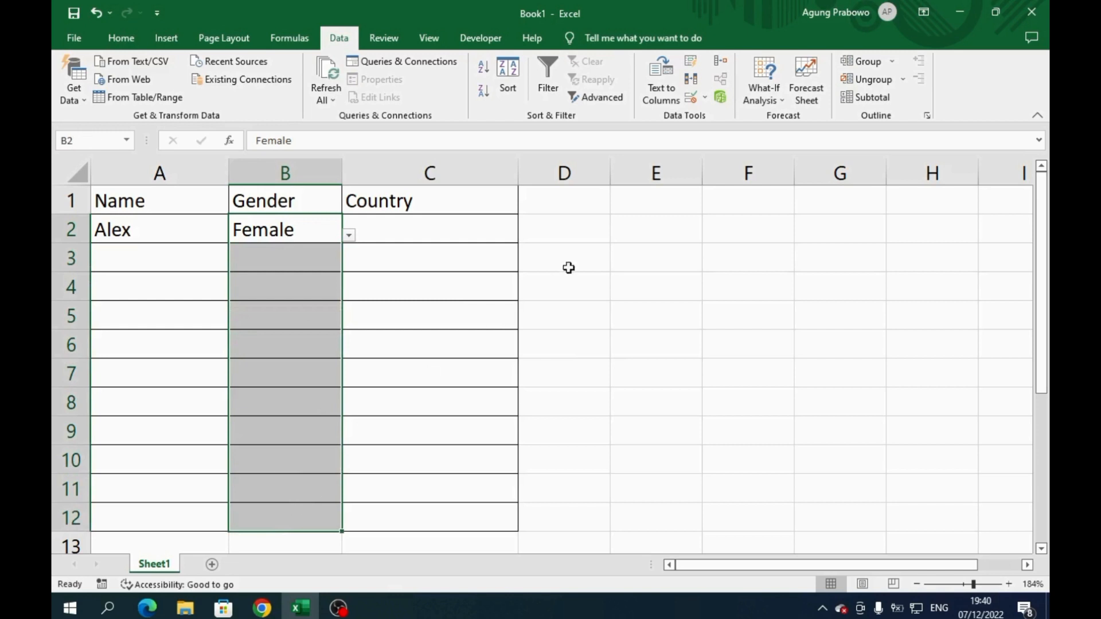
click(692, 99)
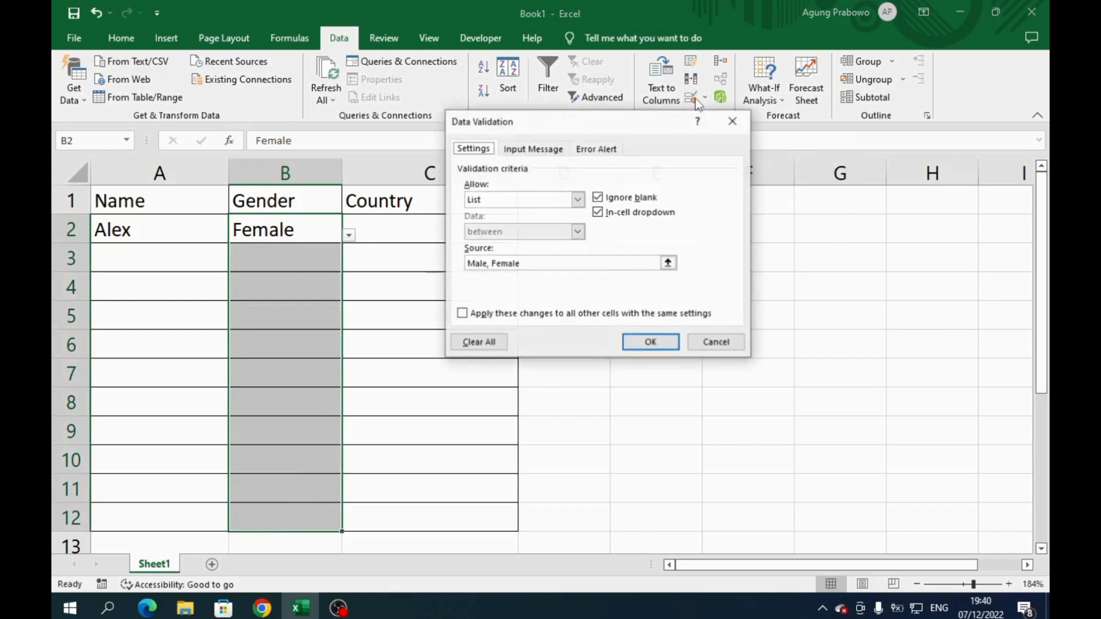
click(607, 151)
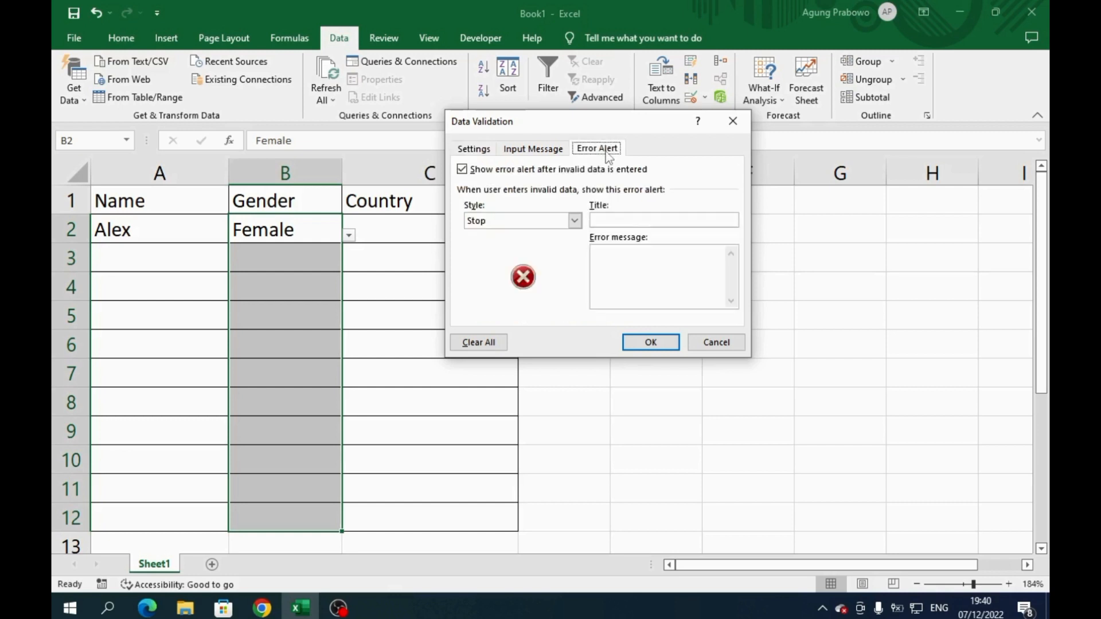
click(574, 223)
click(547, 245)
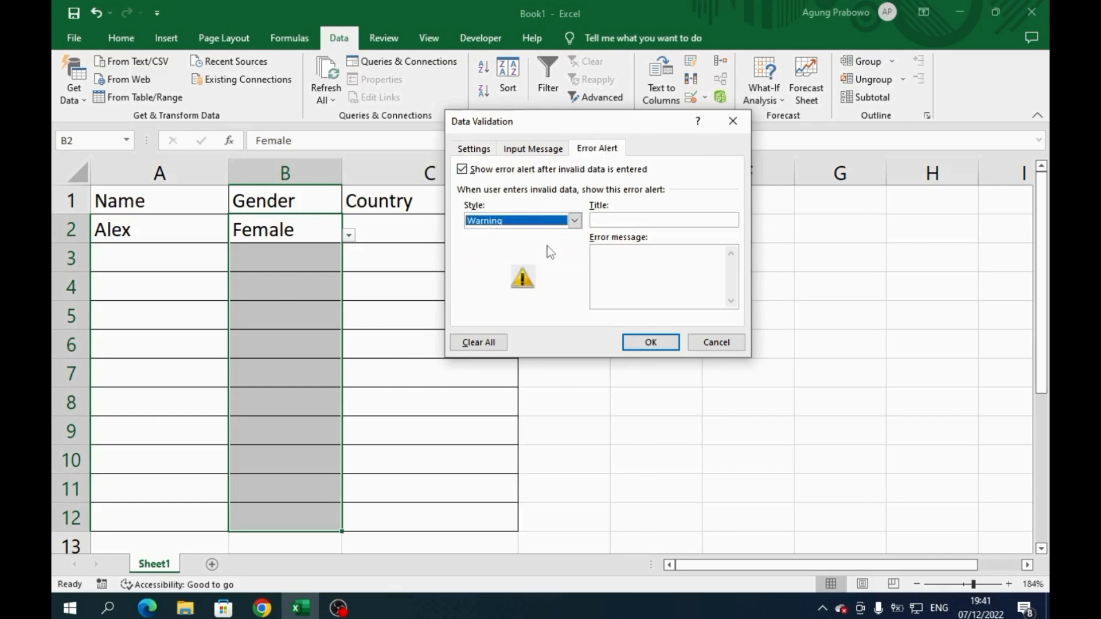
click(651, 341)
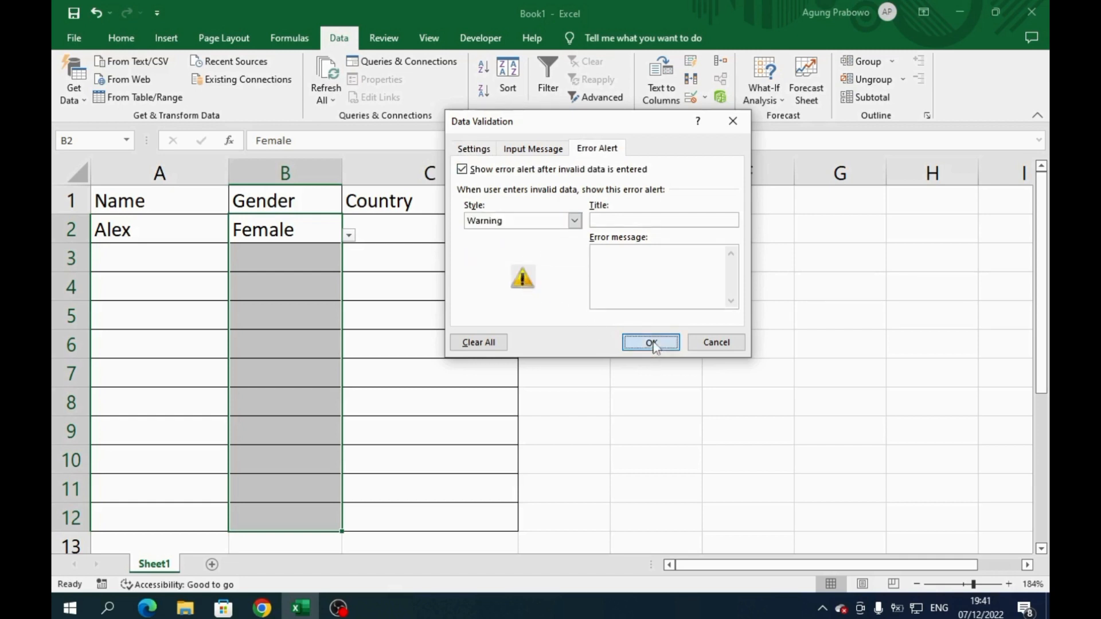
Enter Man in cell B2, declining the validation warning once before accepting it, and clear the cell.
click(320, 237)
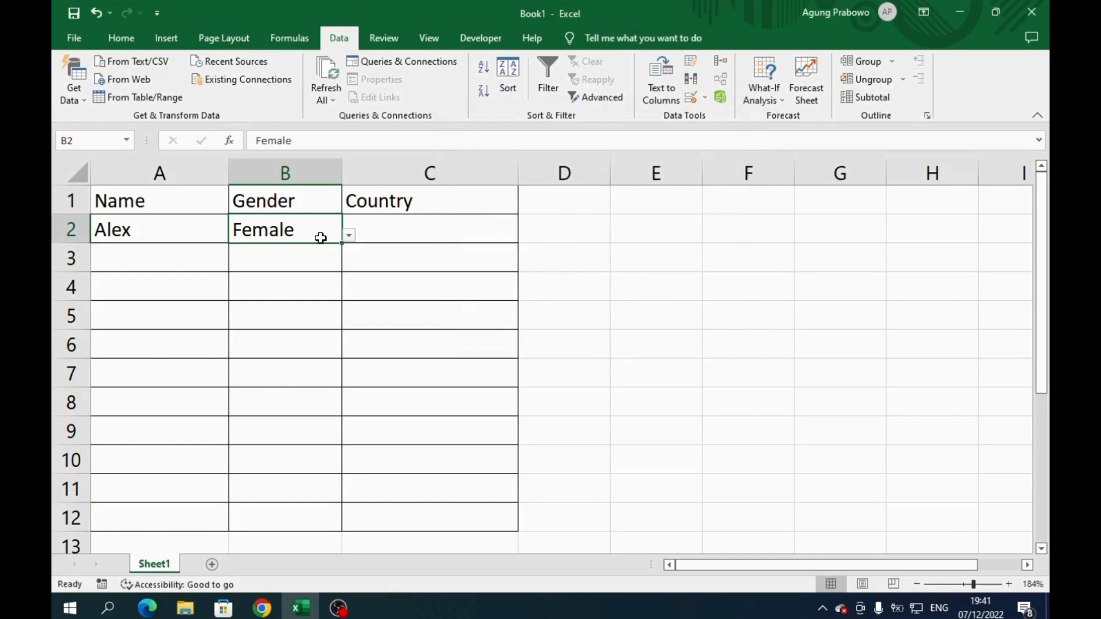
text(Man)
key(Return)
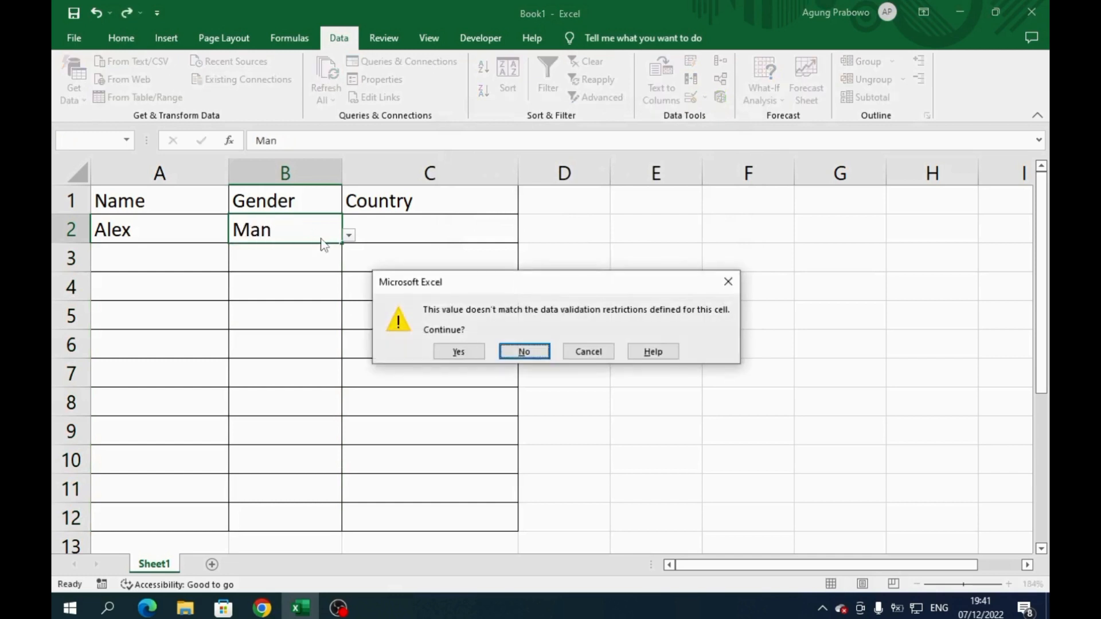
click(524, 351)
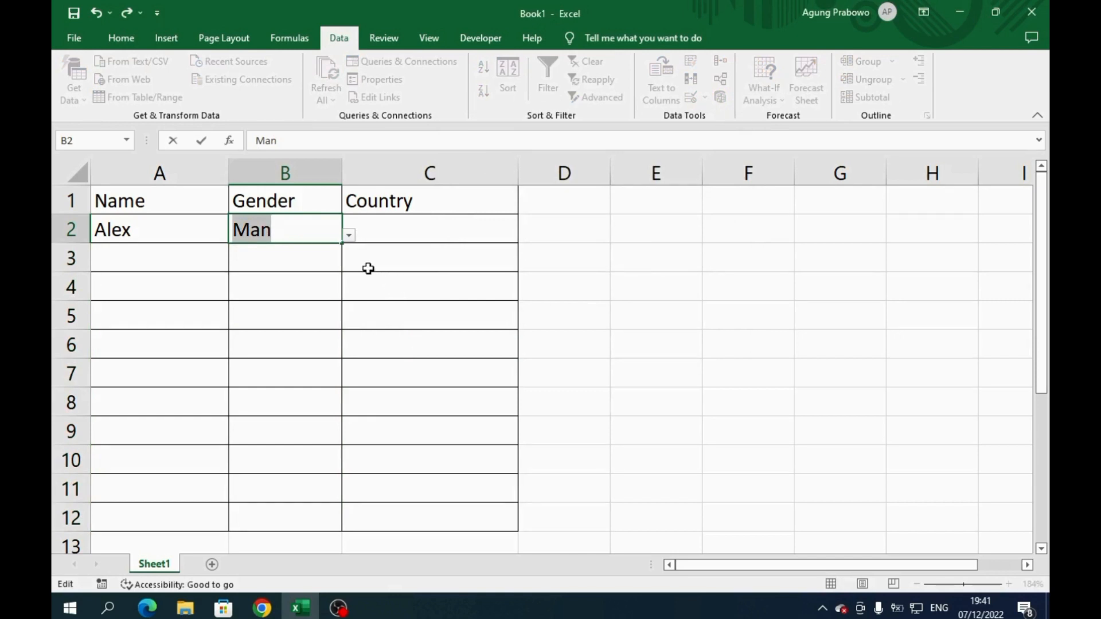
key(Return)
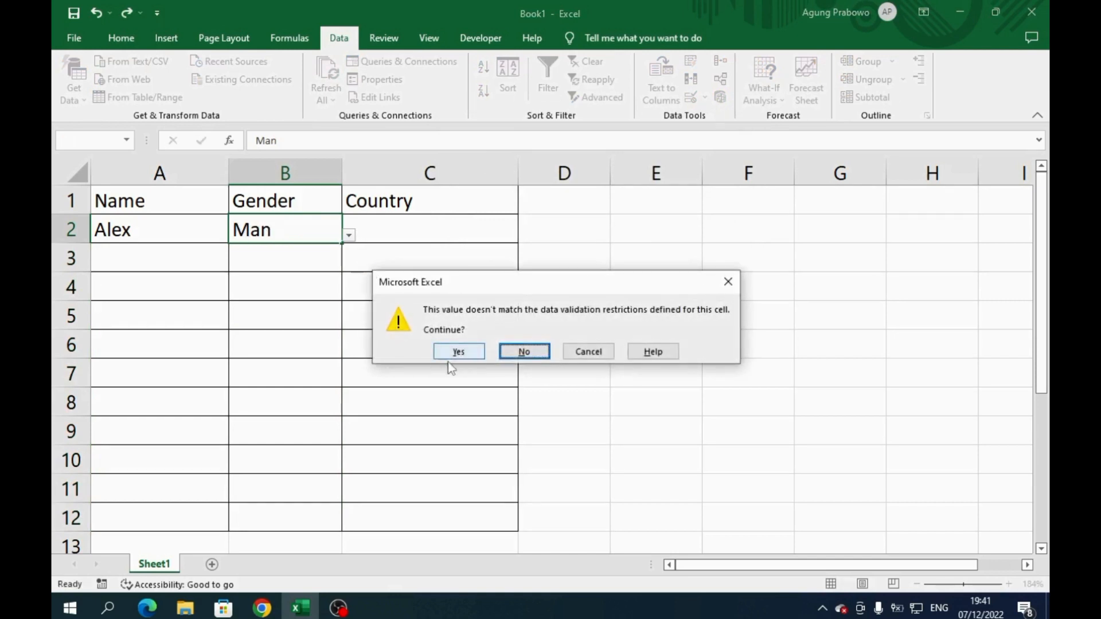
click(462, 356)
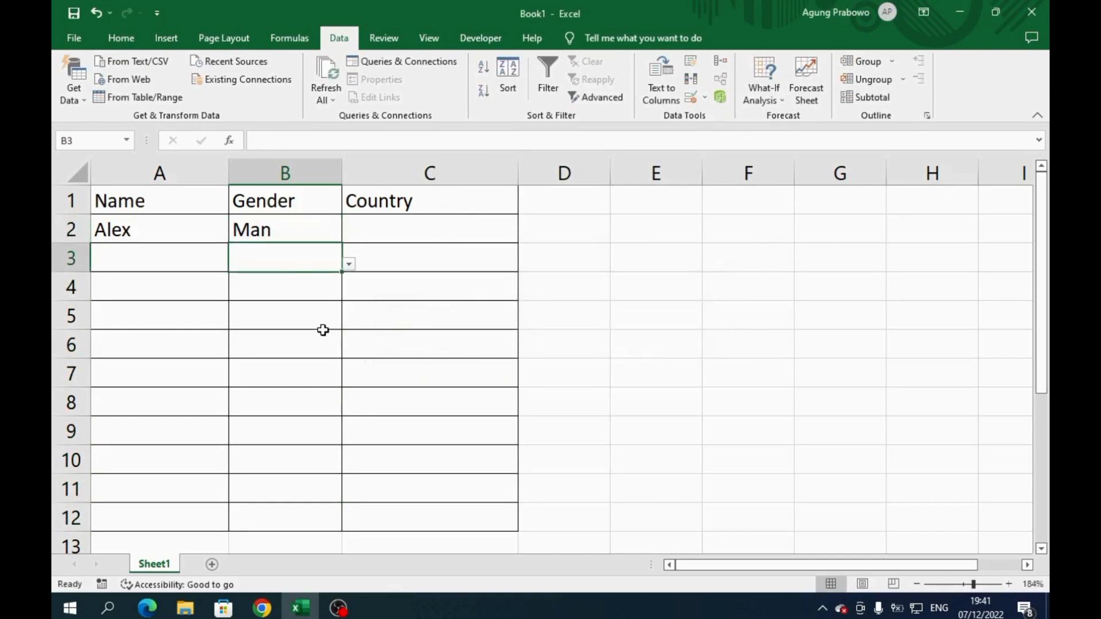
click(279, 231)
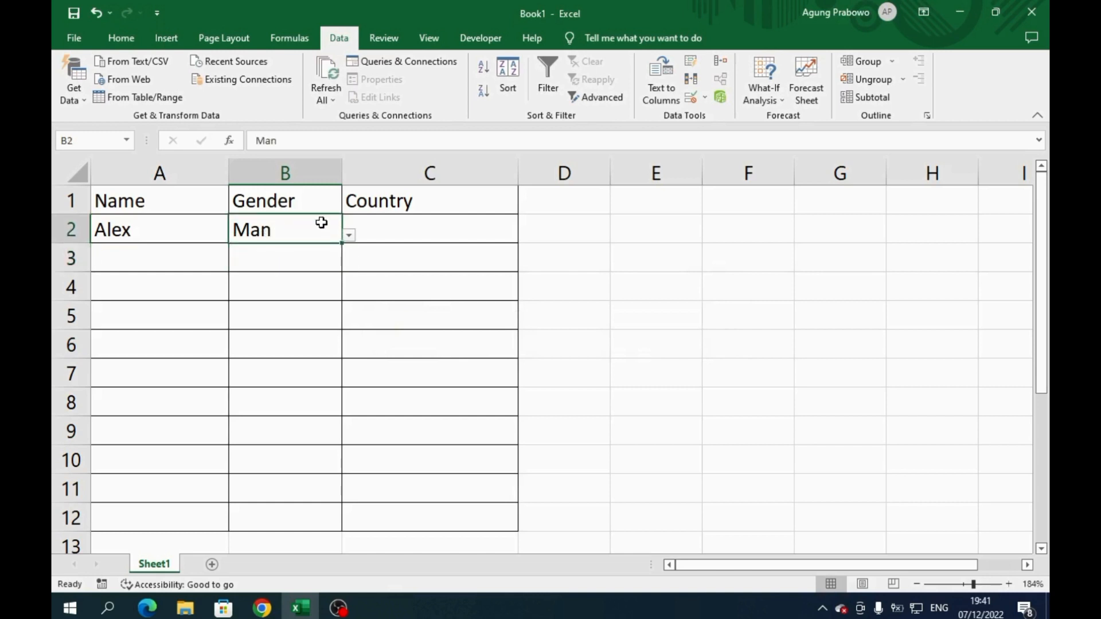
key(Delete)
Set the data validation error alert style to Information for the Gender cells B2:B12.
drag(321, 222, 302, 511)
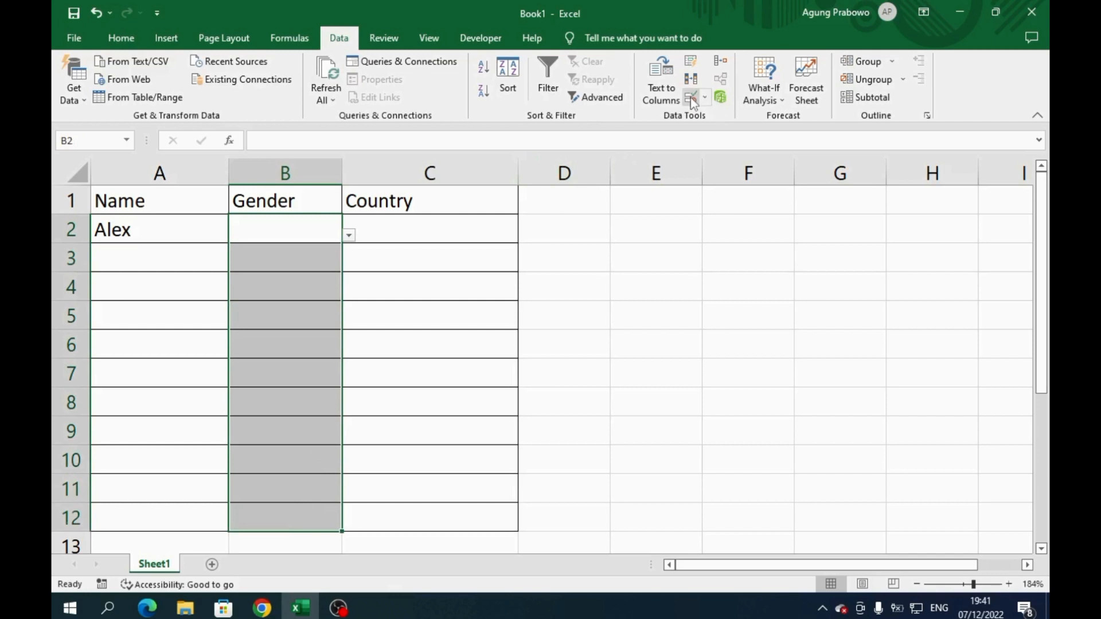
click(690, 98)
click(577, 223)
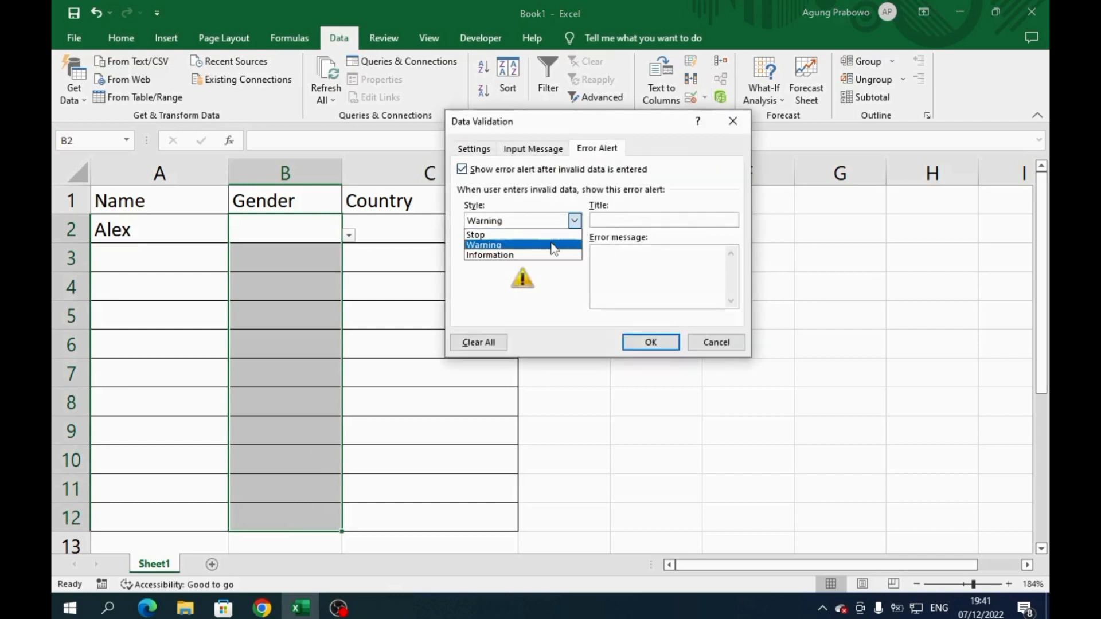
click(550, 259)
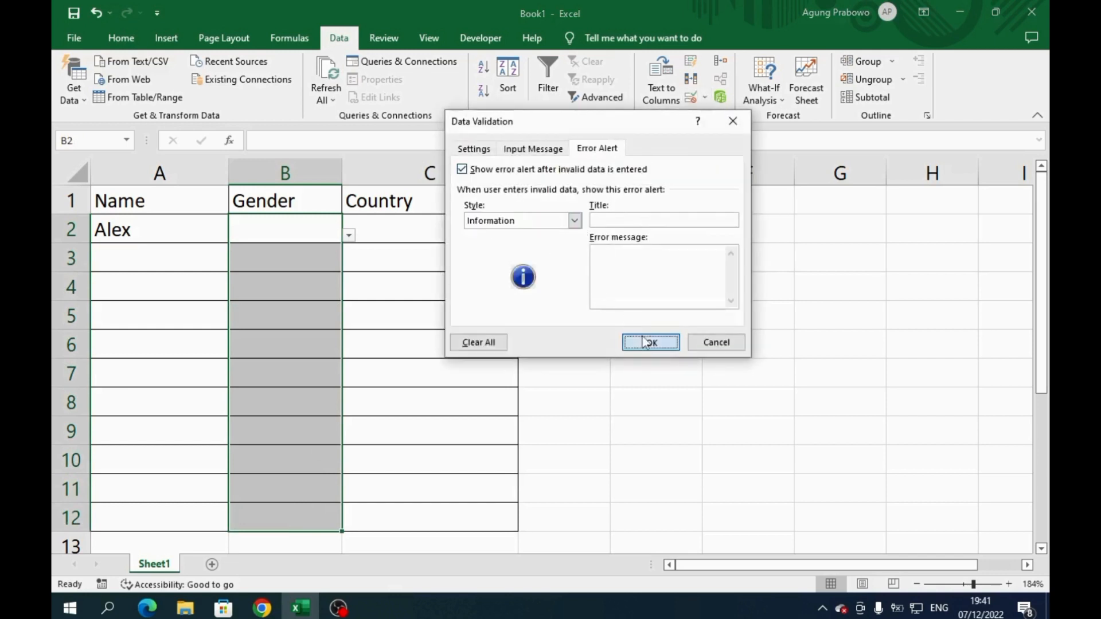
click(647, 342)
Enter Man in cell B2, accept the information alert, and clear the Gender cells B2:B12.
click(300, 234)
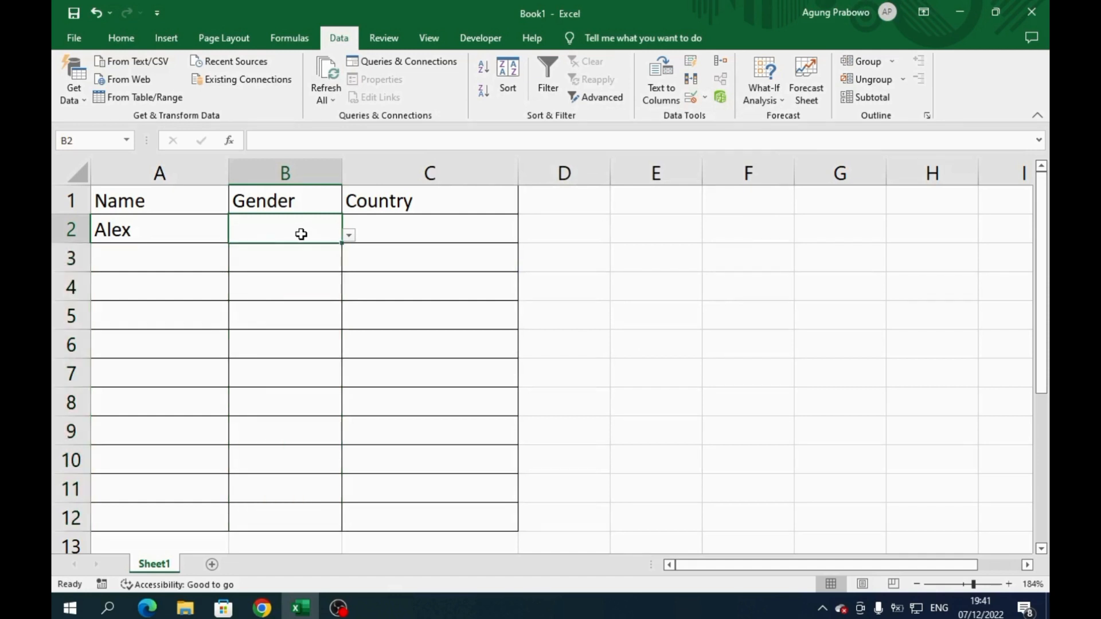
text(Man)
key(Return)
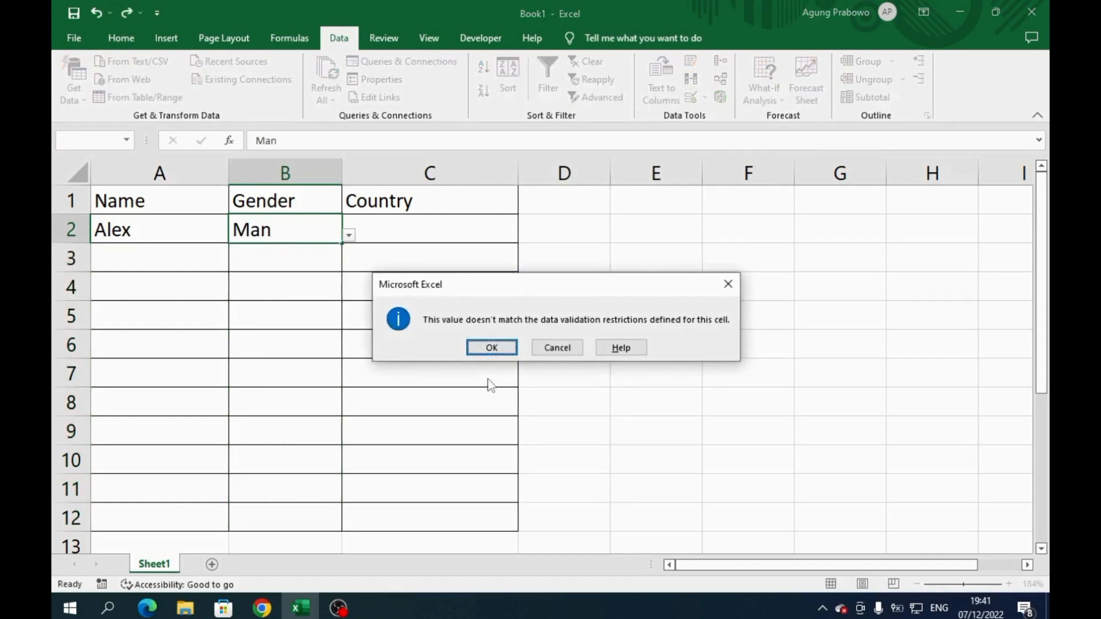
click(493, 347)
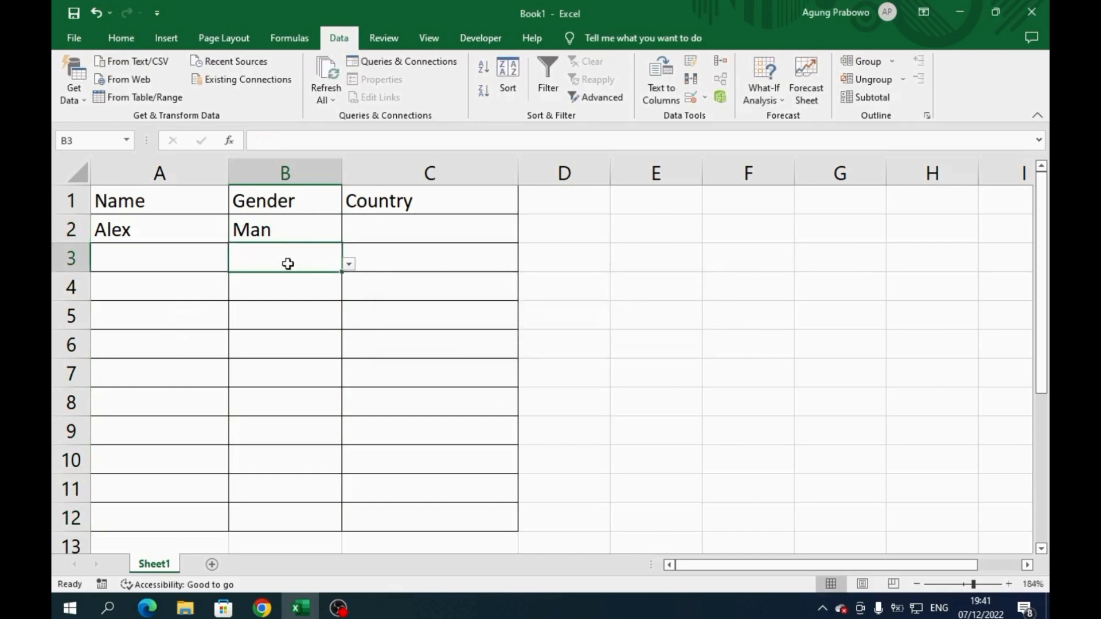
drag(287, 229, 287, 505)
key(Delete)
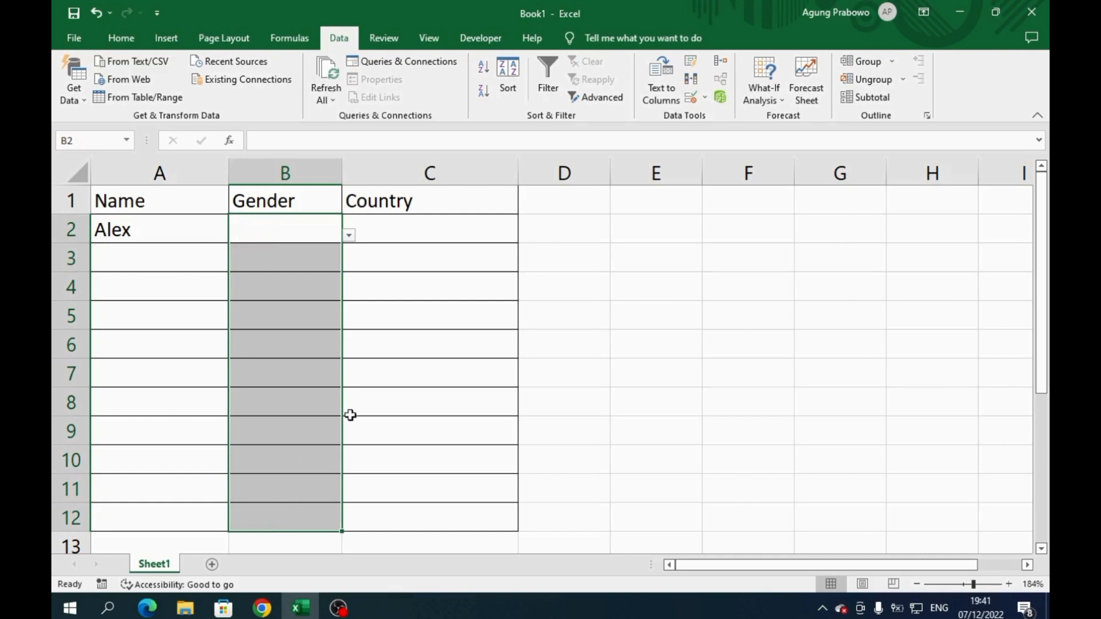
Set the error alert for B2:B12 to style Stop, title "Wrong input!" and error message "Valid input is Male or Female".
click(690, 99)
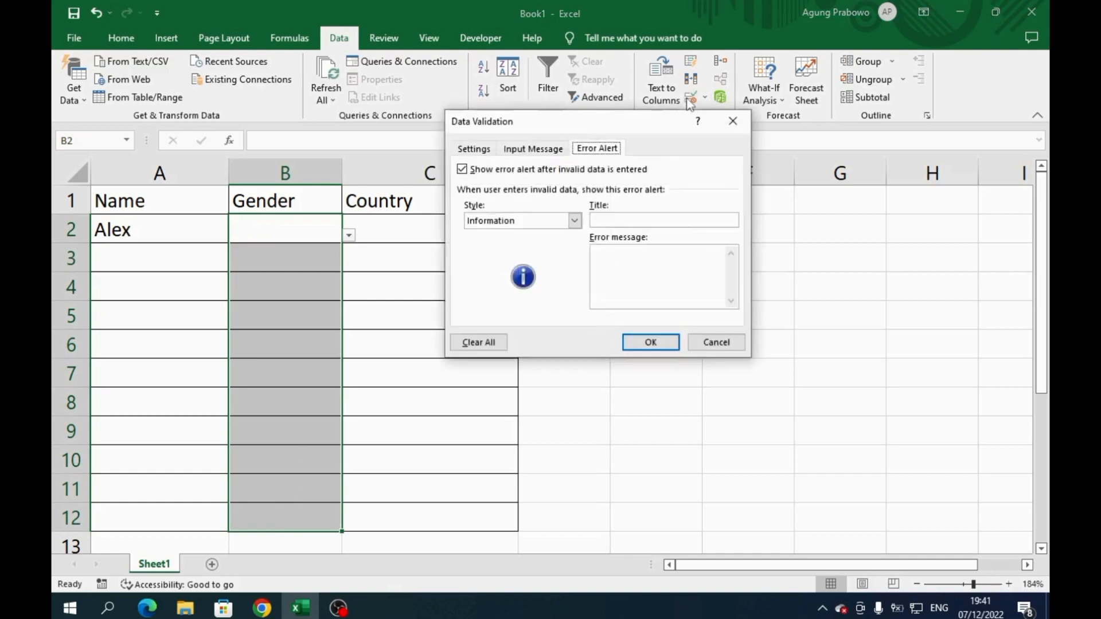
click(574, 220)
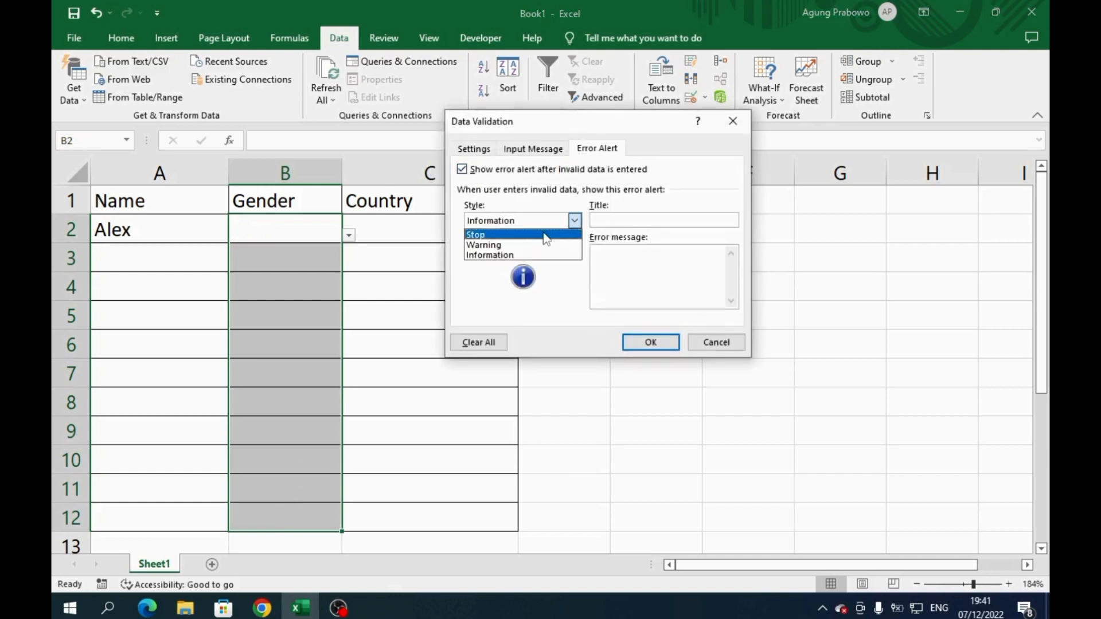
click(475, 234)
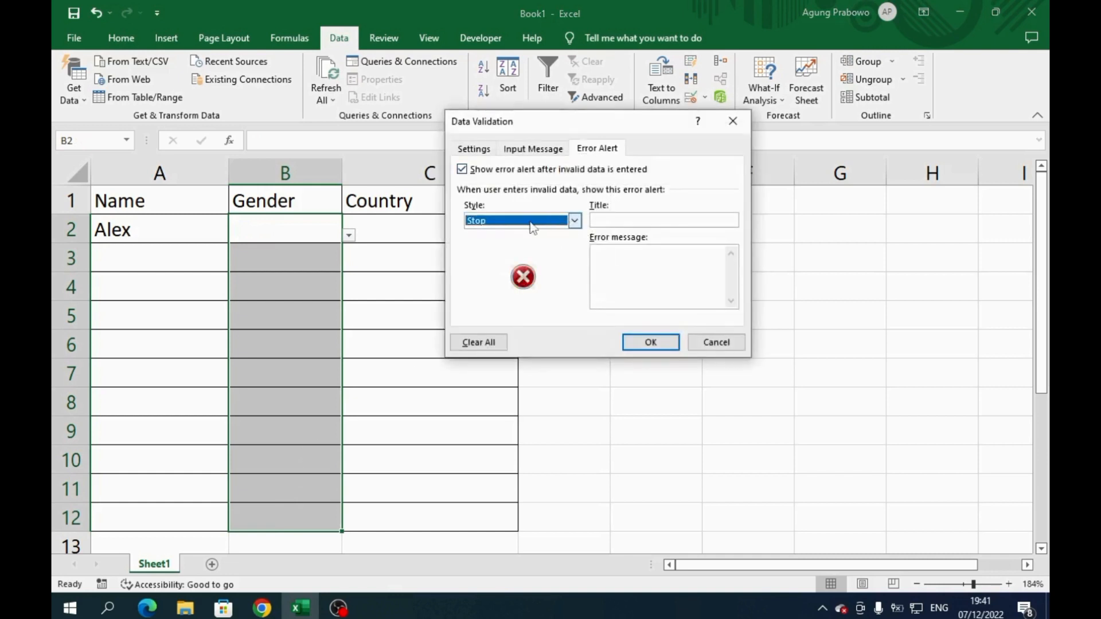
click(623, 221)
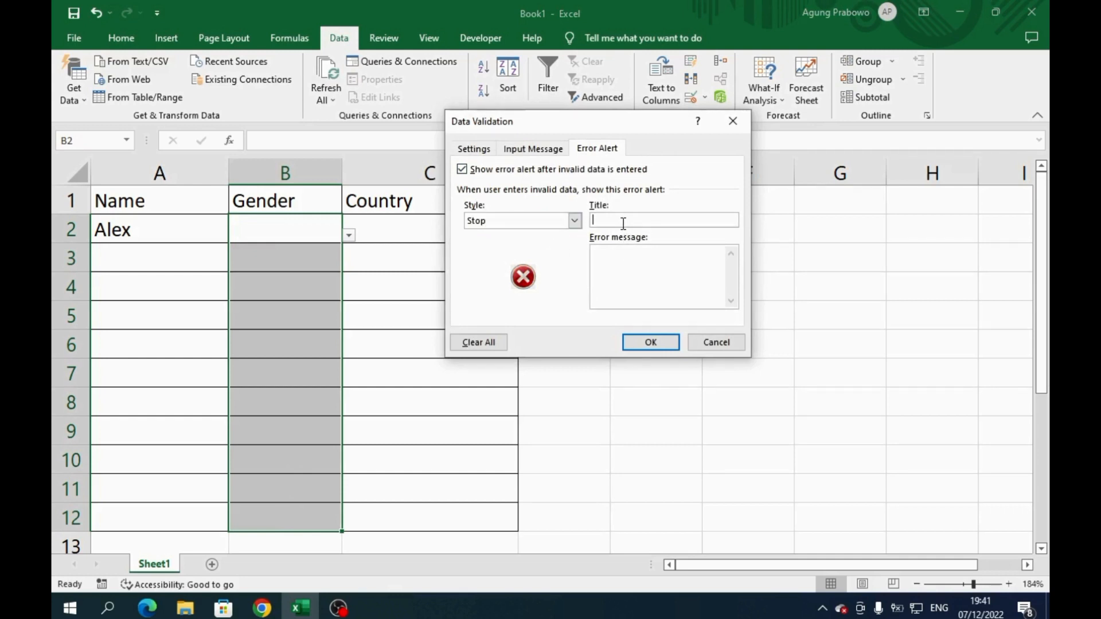
text(ro)
click(645, 268)
text(id input is Male)
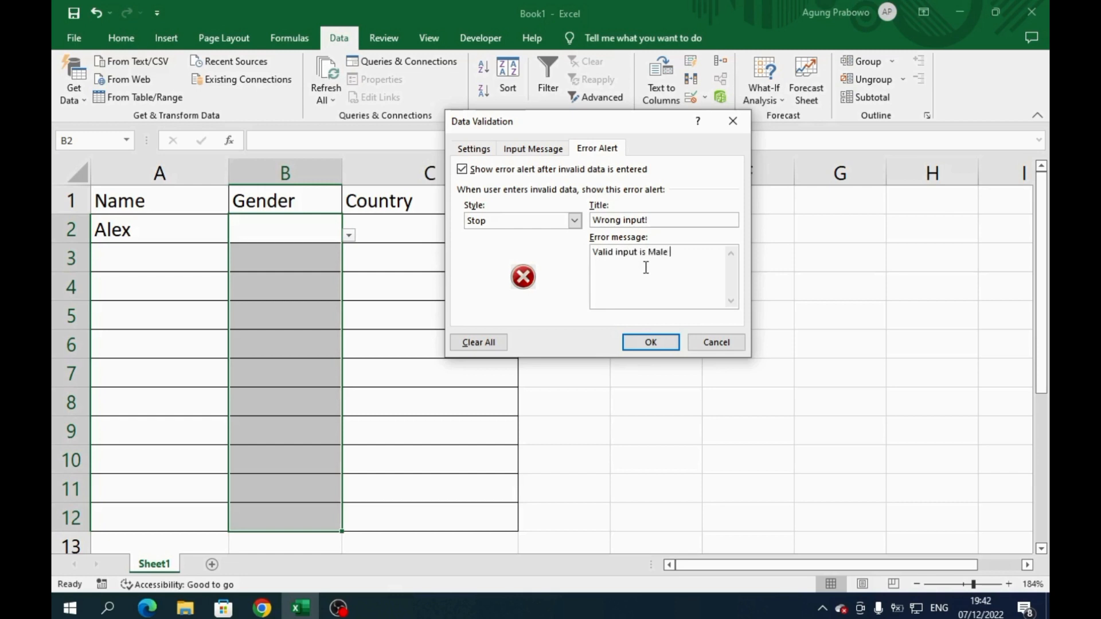
text( or Female)
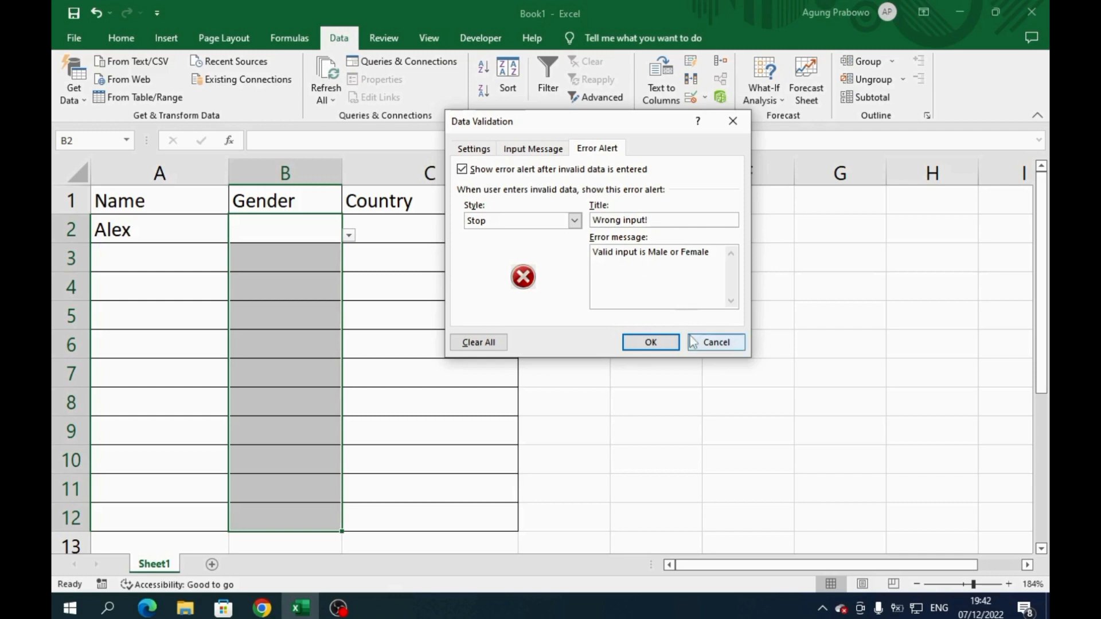
click(651, 342)
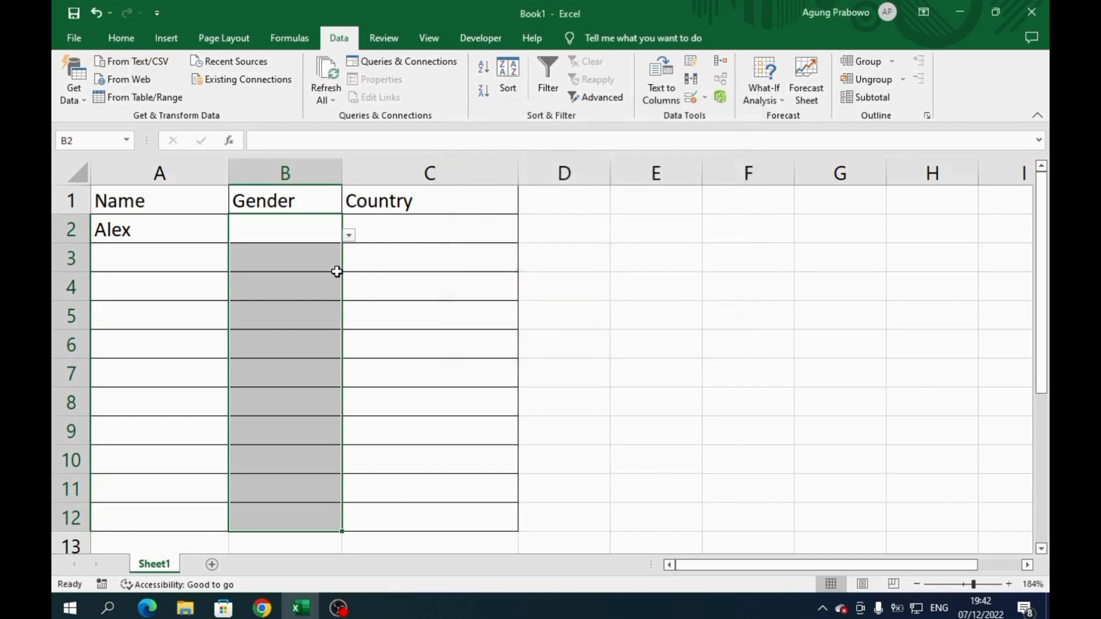
Choose Male from the gender dropdown list in cell B2.
click(305, 224)
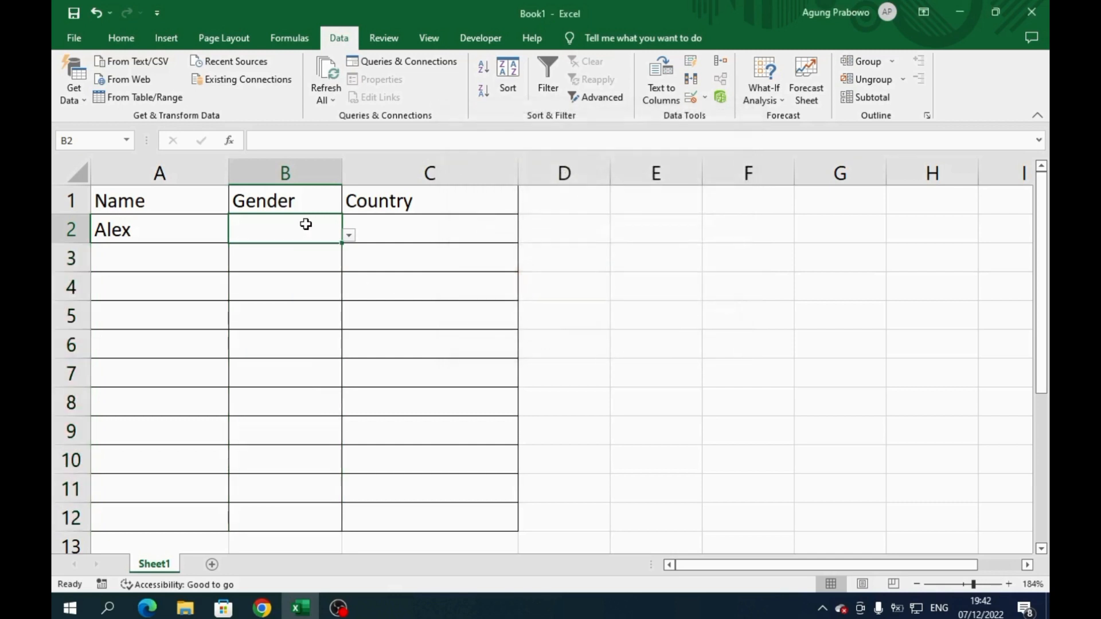
click(348, 238)
click(324, 253)
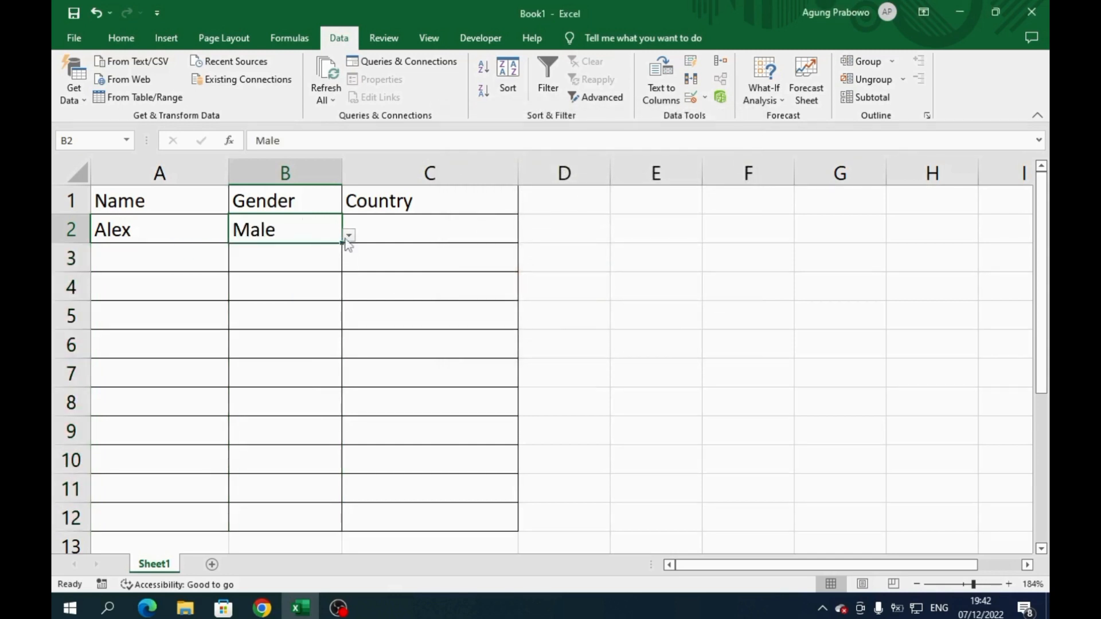
Choose Female in cell B2, try to replace it with Man, retry once, and cancel the entry.
click(349, 234)
click(325, 271)
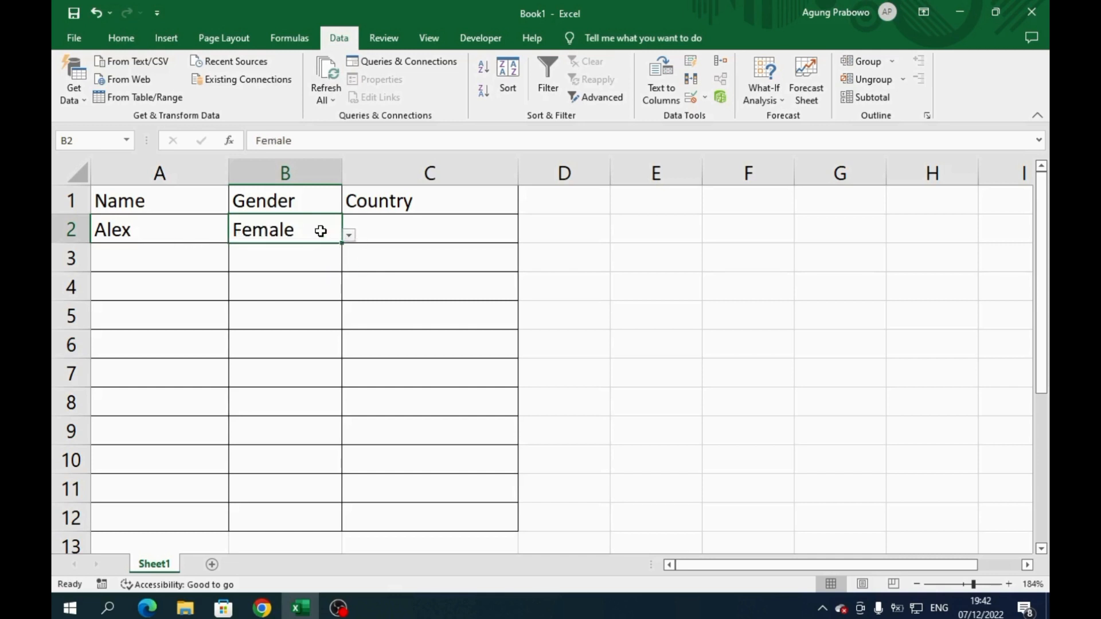
text(Man)
key(Return)
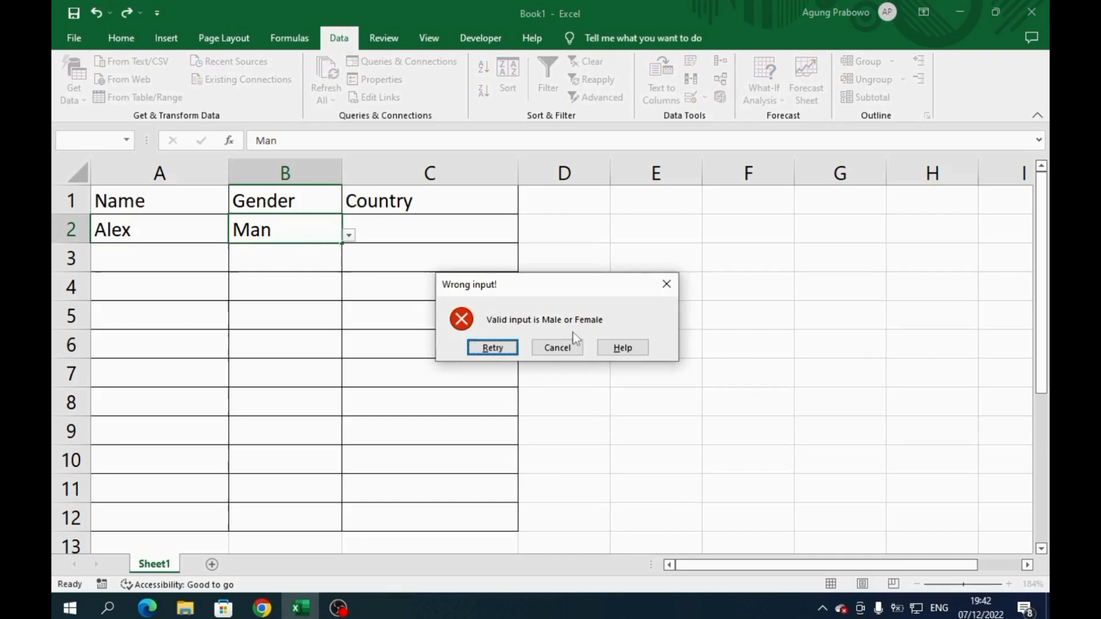
click(508, 346)
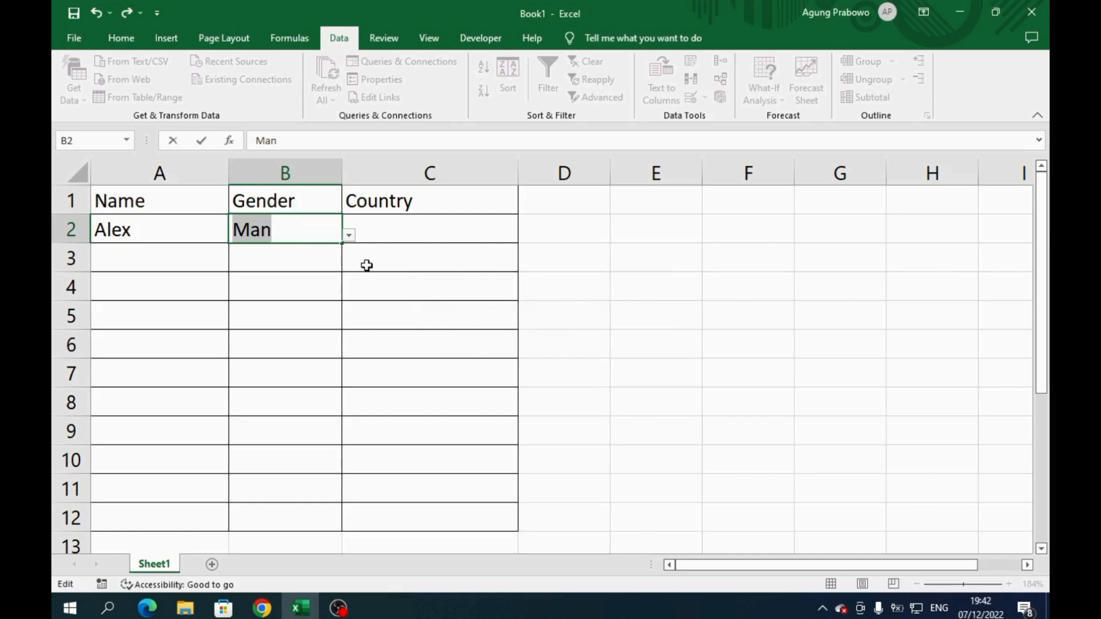
click(303, 252)
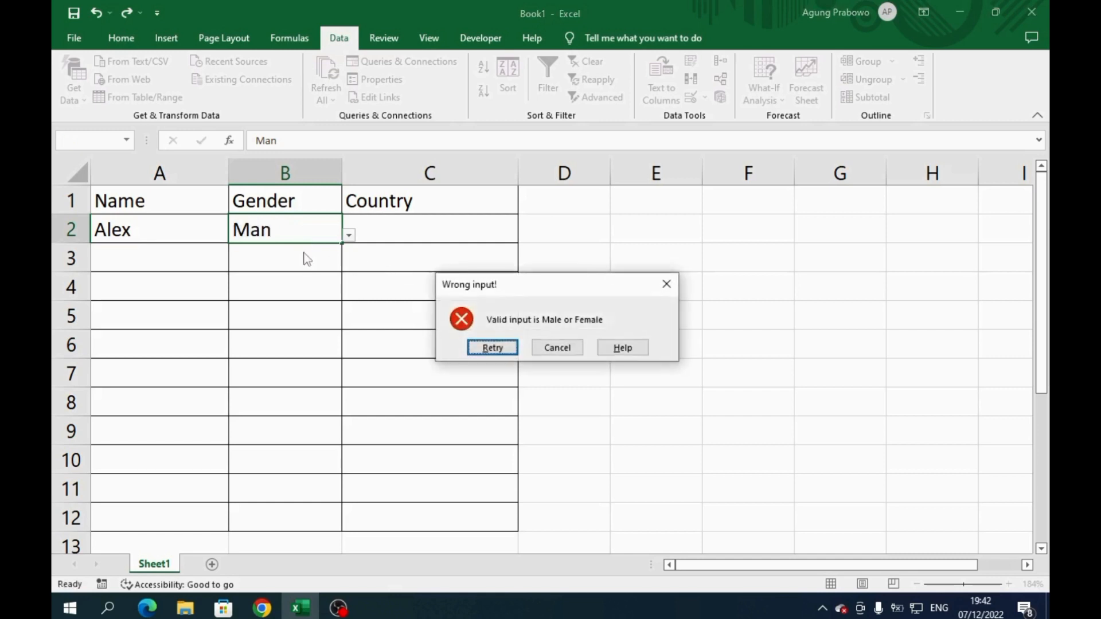
click(557, 347)
Set cell B2 back to Male using its gender dropdown list.
click(349, 235)
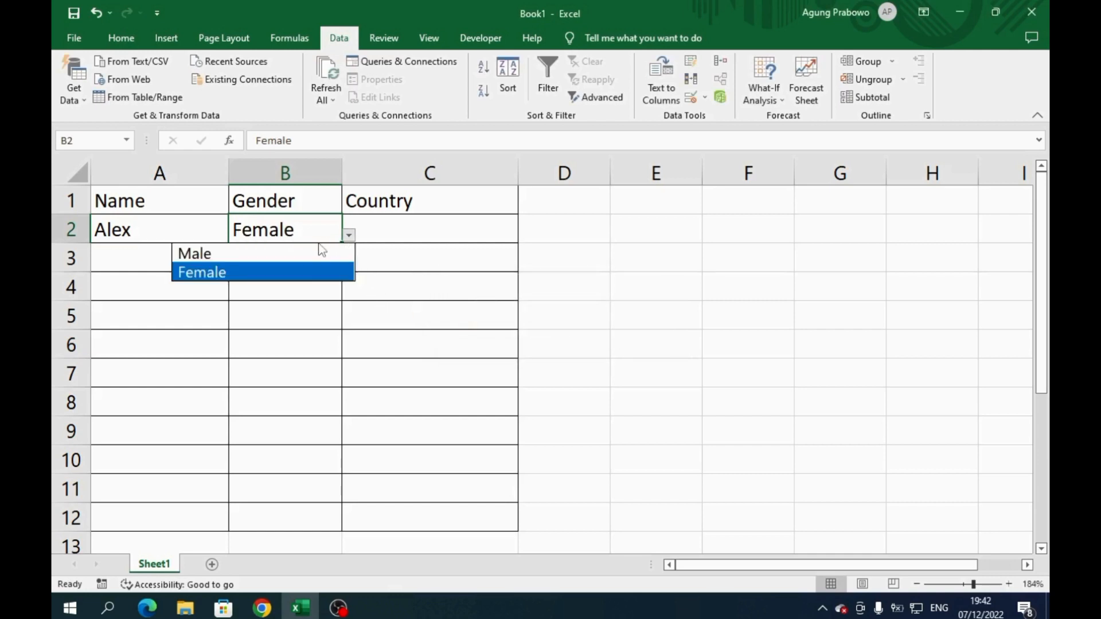
click(318, 246)
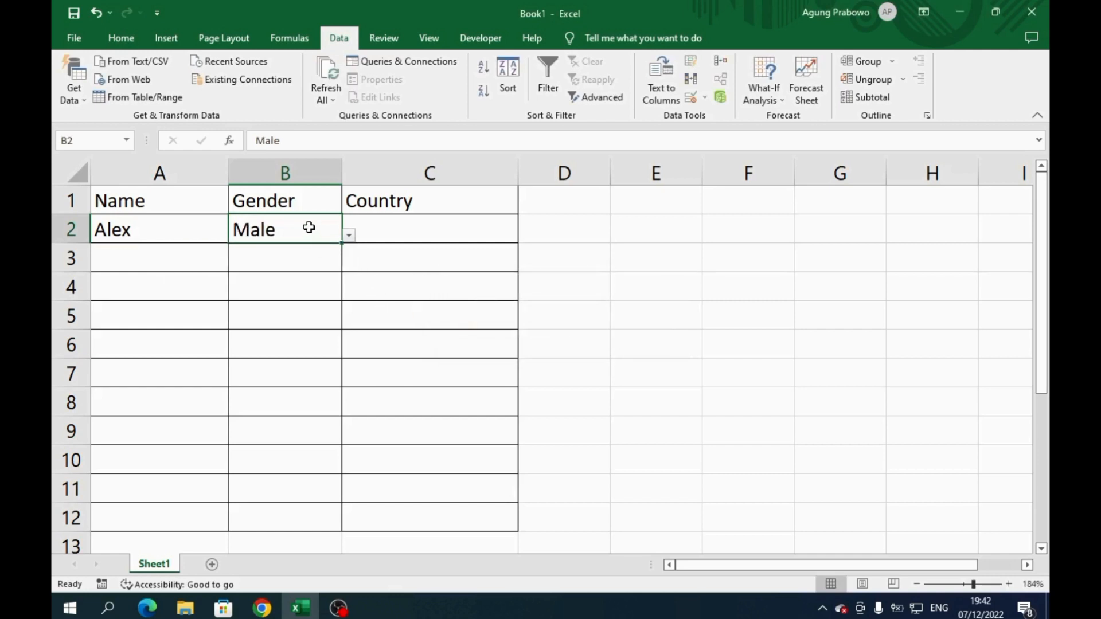
Add an input message to Gender cells B2:B12 with title "Input gender" and text "Input gender with Male or Female".
drag(307, 226, 327, 516)
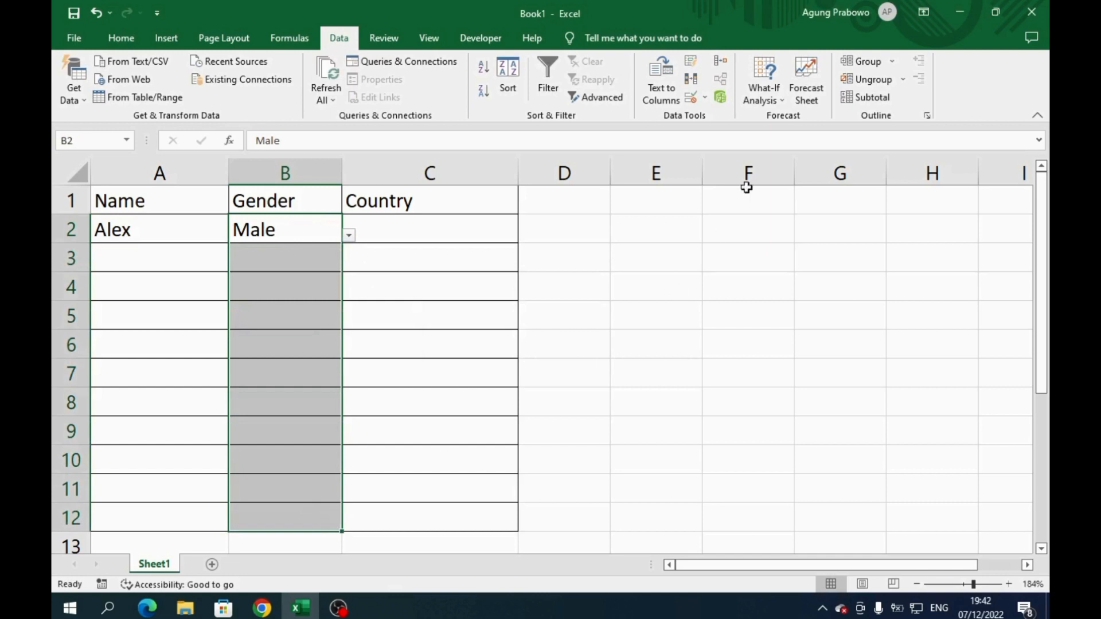
click(689, 99)
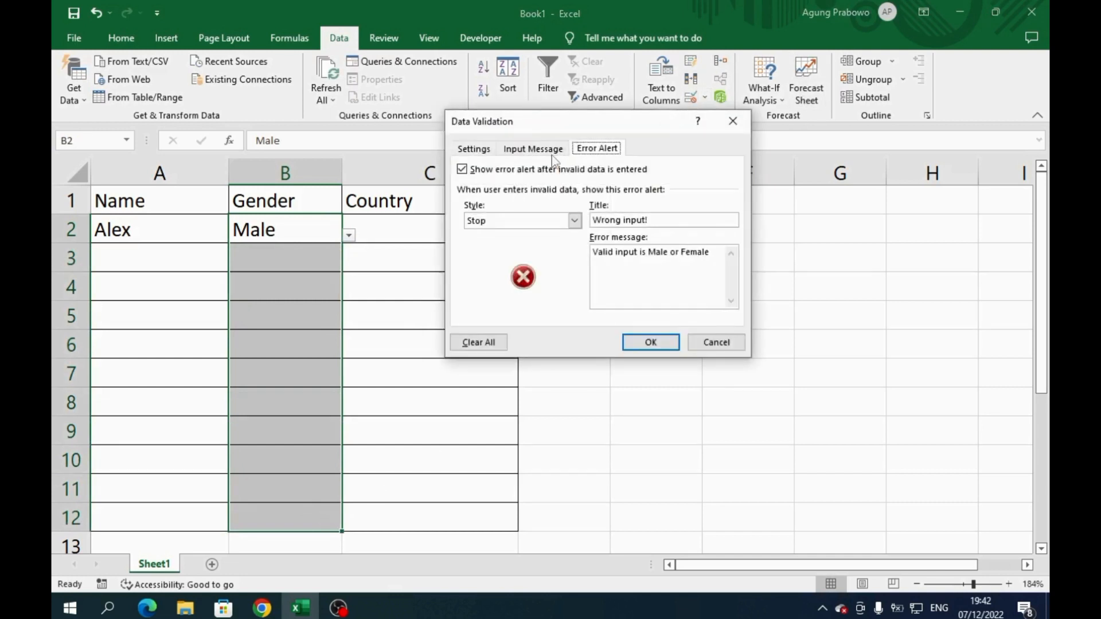
click(535, 151)
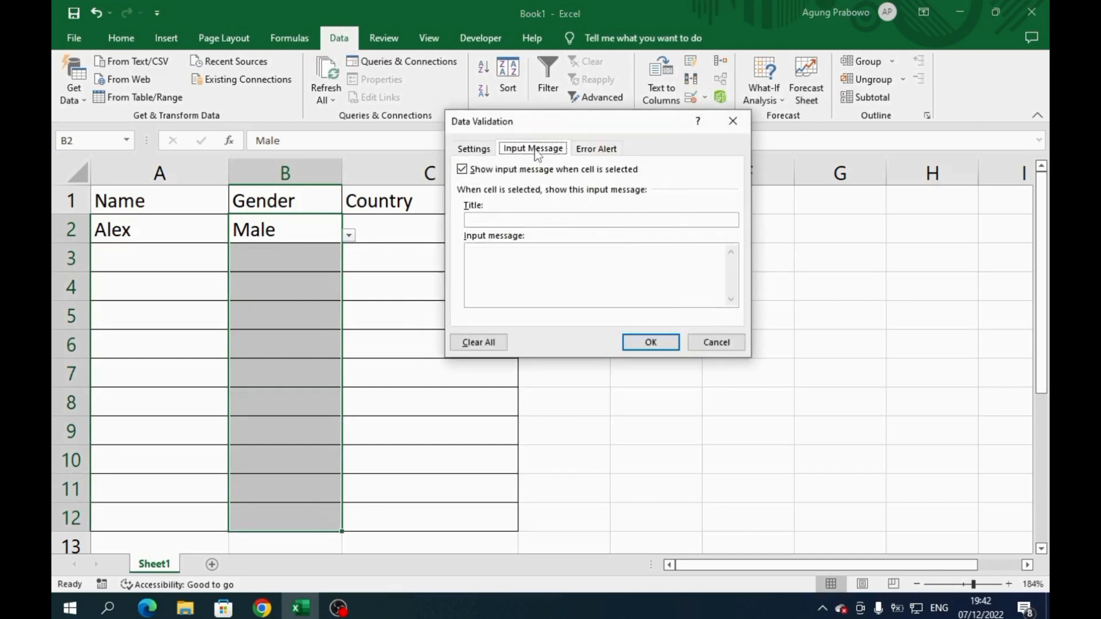
click(537, 223)
text(Input gender)
click(568, 264)
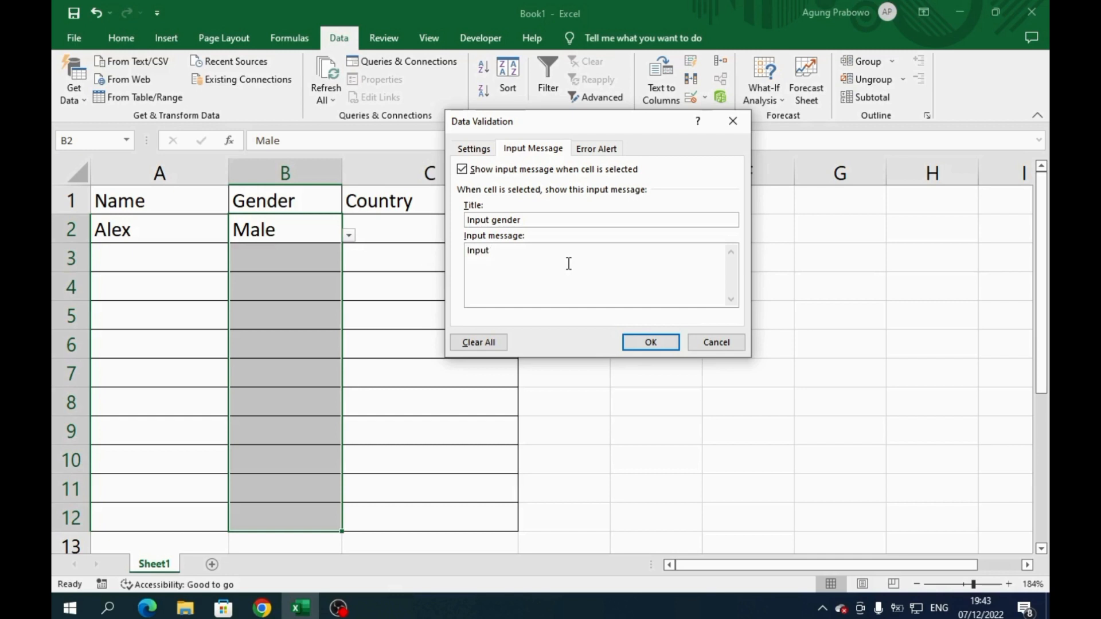
text(gender with Male or Female)
click(636, 340)
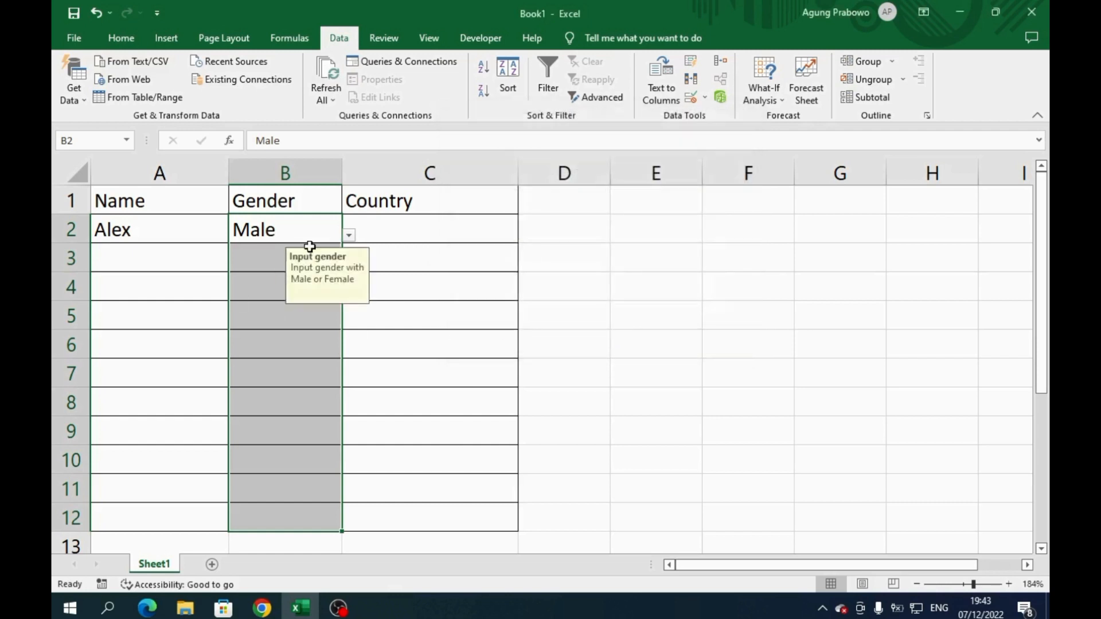
Check the input message on the Gender cells B5, B3 and B2.
click(301, 324)
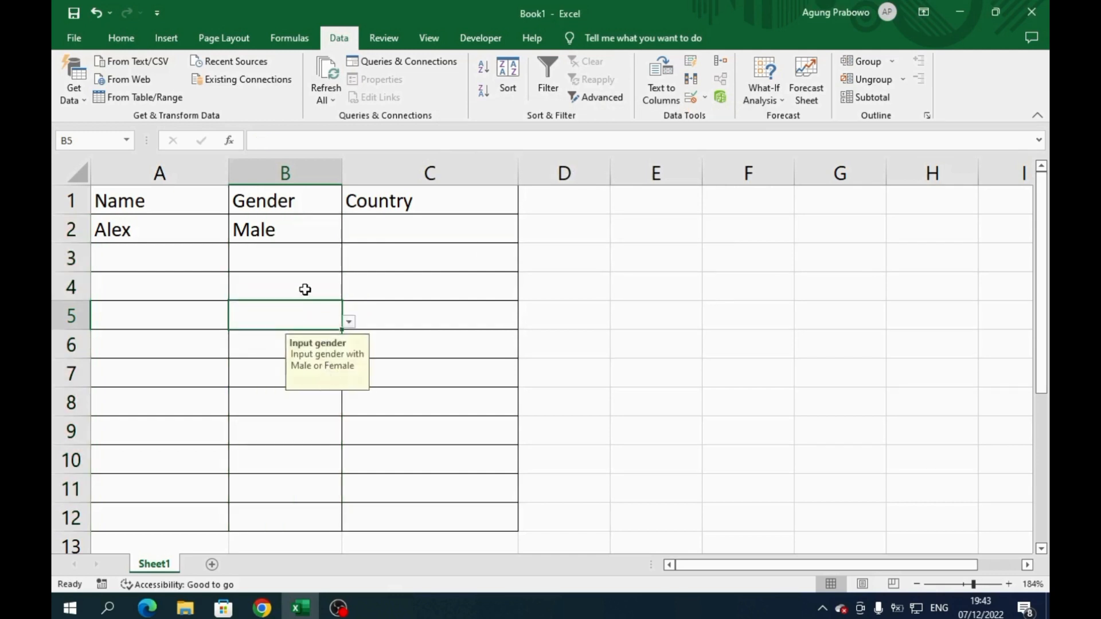
click(308, 263)
click(301, 234)
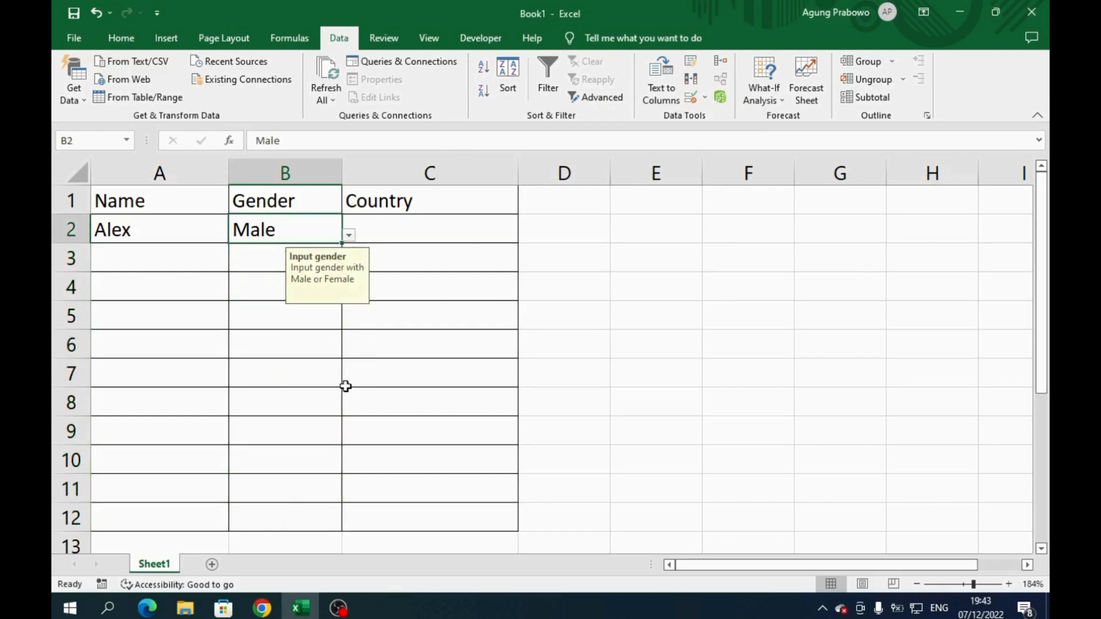
click(430, 227)
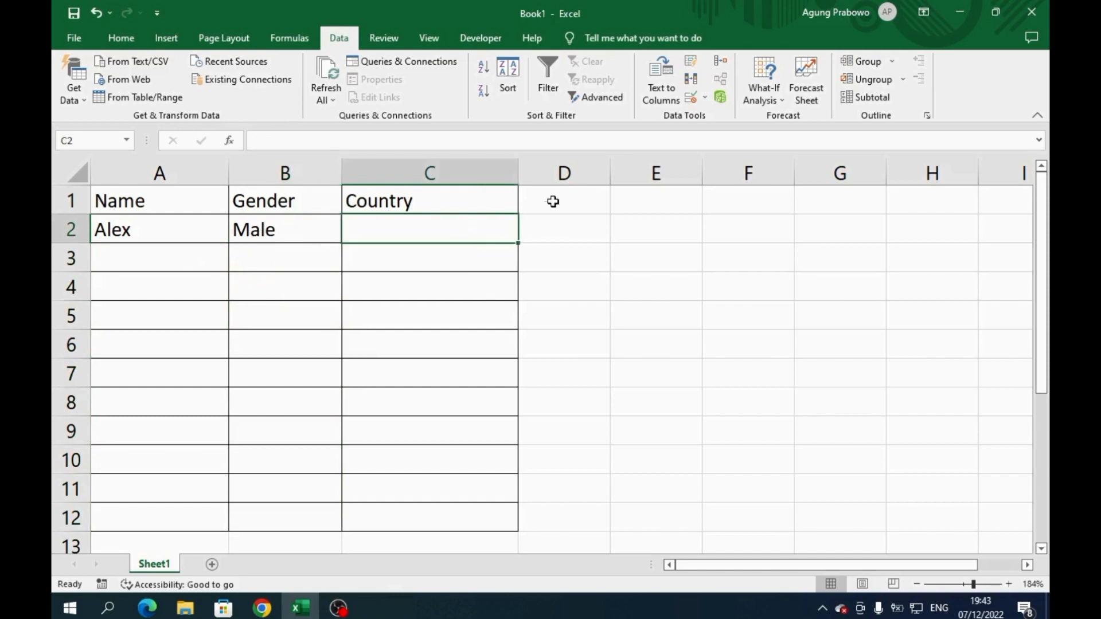
Add a new worksheet and rename it List Country.
click(213, 565)
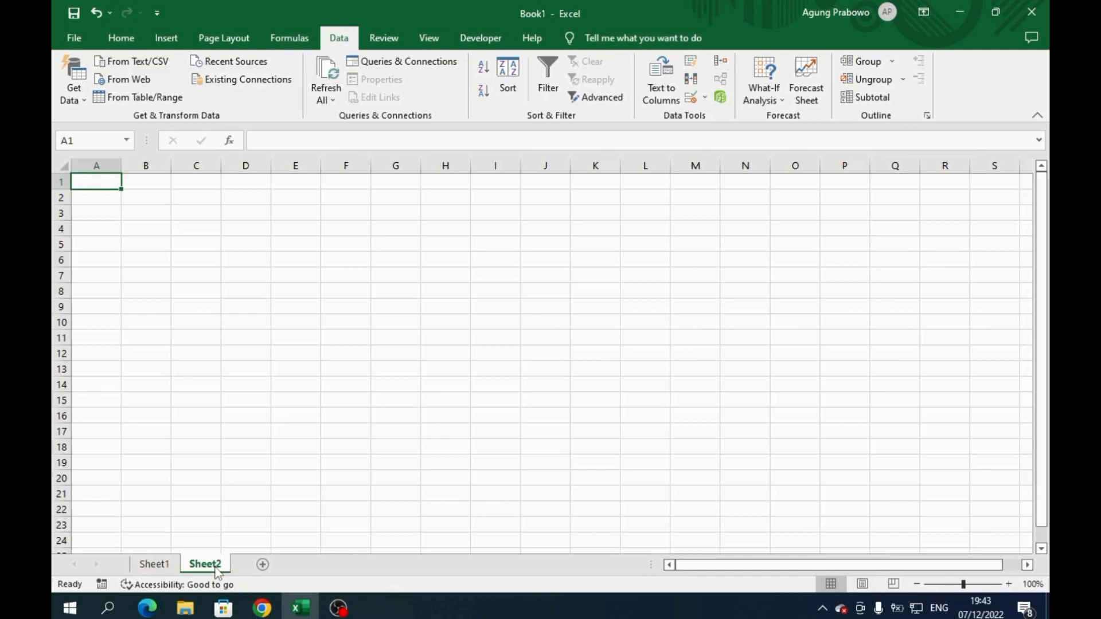
right_click(217, 571)
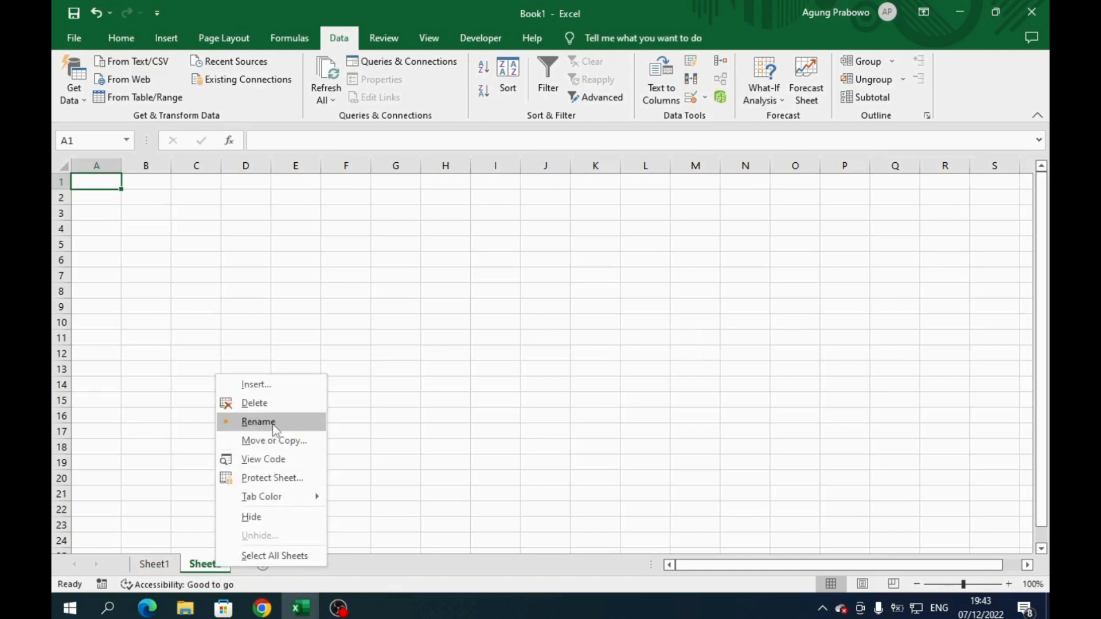
click(258, 420)
text(Lis)
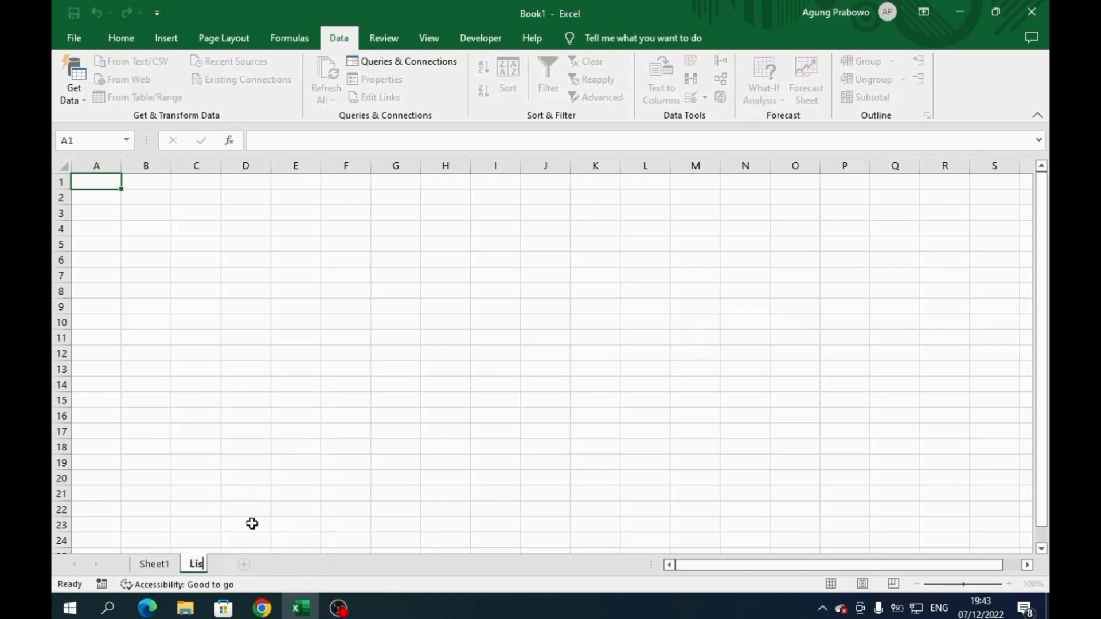
text(t Country)
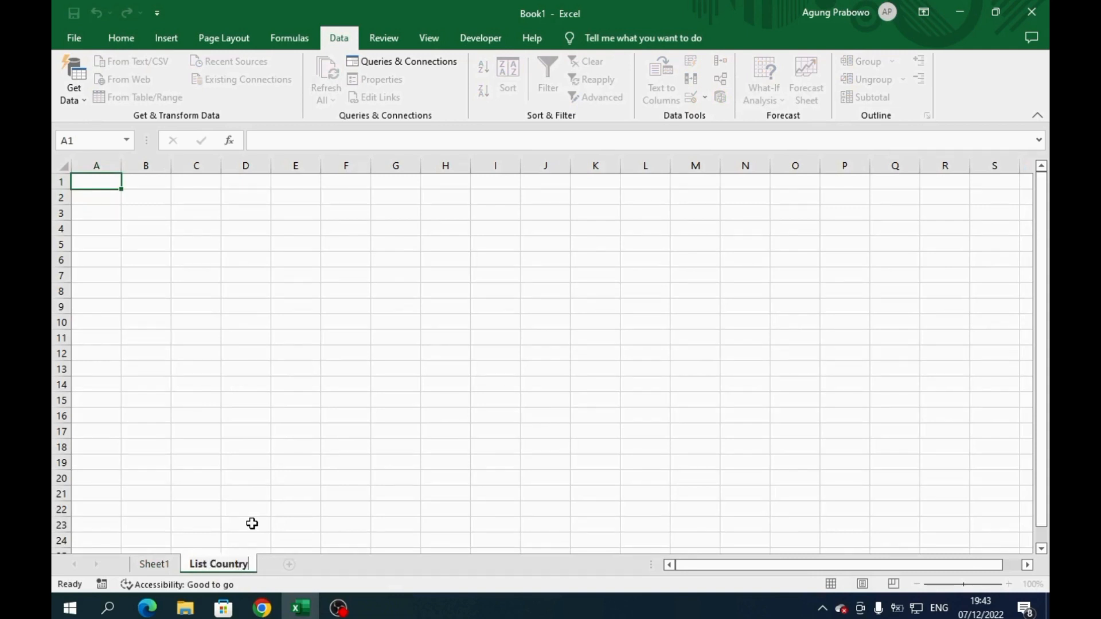
key(Return)
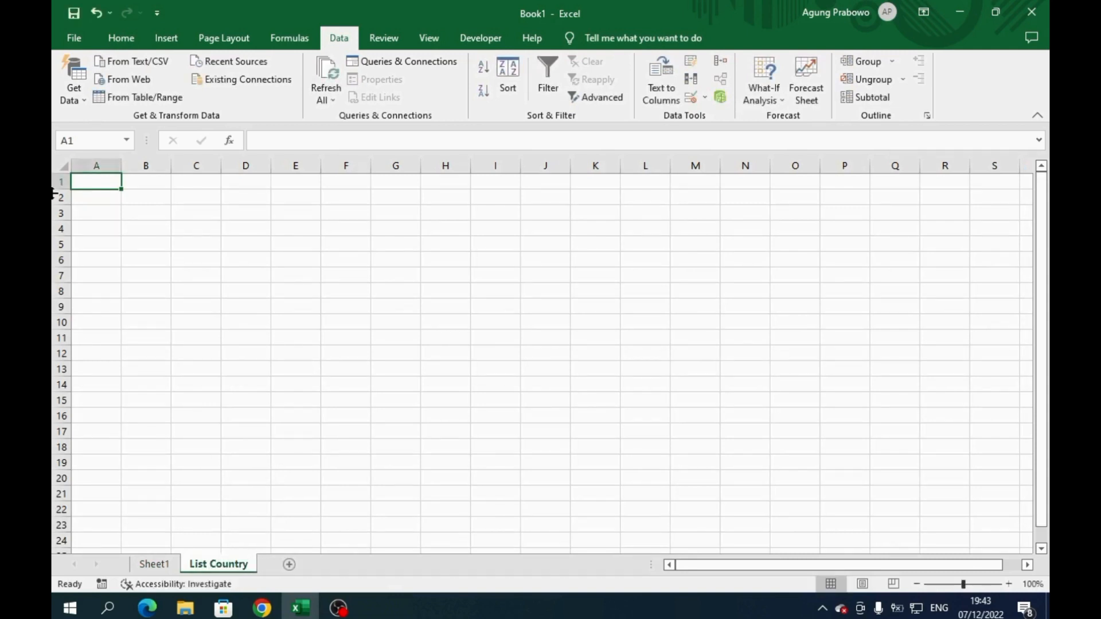
Widen column A and list Indonesia, Australia, Malaysia, Brunei Darussalam, Singapore and Cambodia in cells A1:A6 of the List Country sheet.
drag(121, 166, 168, 166)
text(Indonesia)
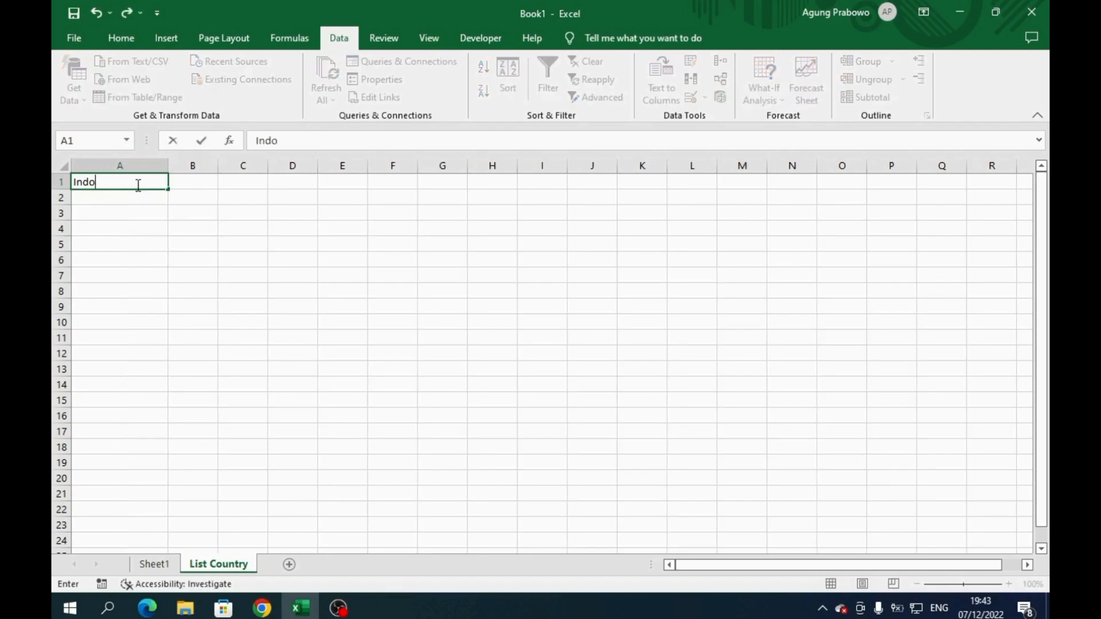
key(Return)
text(Australia)
key(Return)
text(Malaysia)
key(Return)
text(Brunei Darussalam)
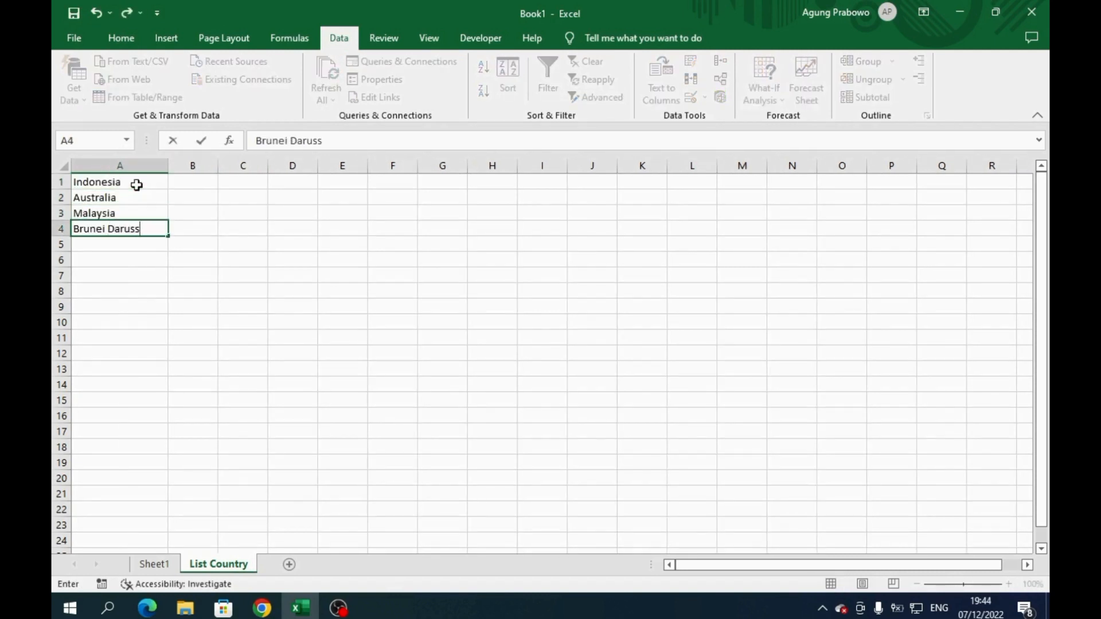
key(Return)
text(Singapore)
key(Return)
text(Cambodia)
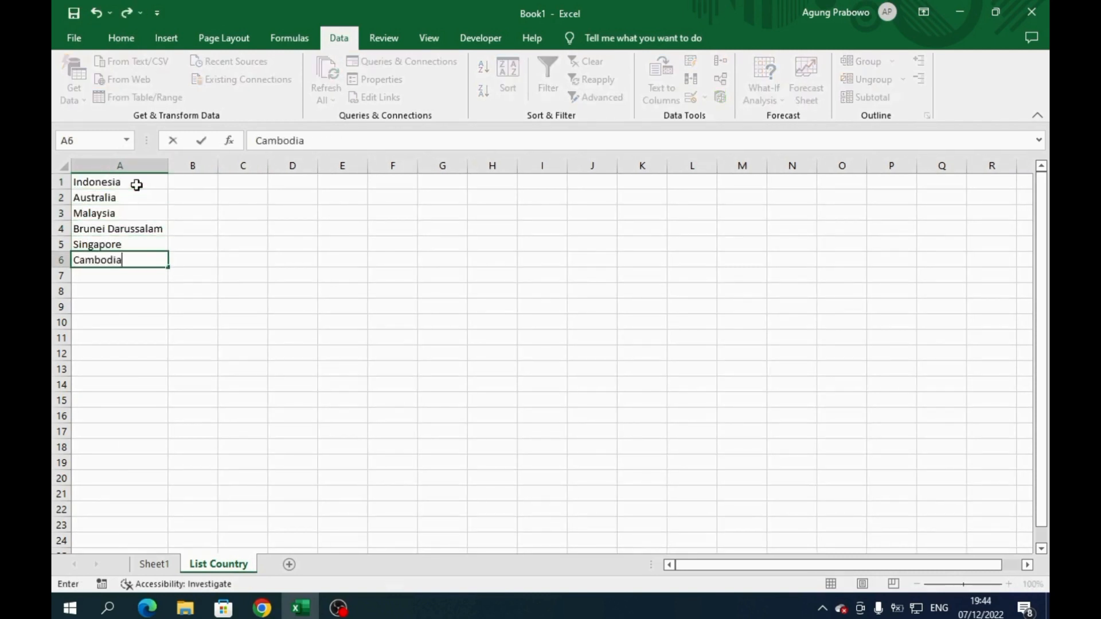
key(Return)
Apply List data validation to the Country cells C2:C12 on Sheet1 with source ='List Country'!$A$1:$A$6.
click(154, 564)
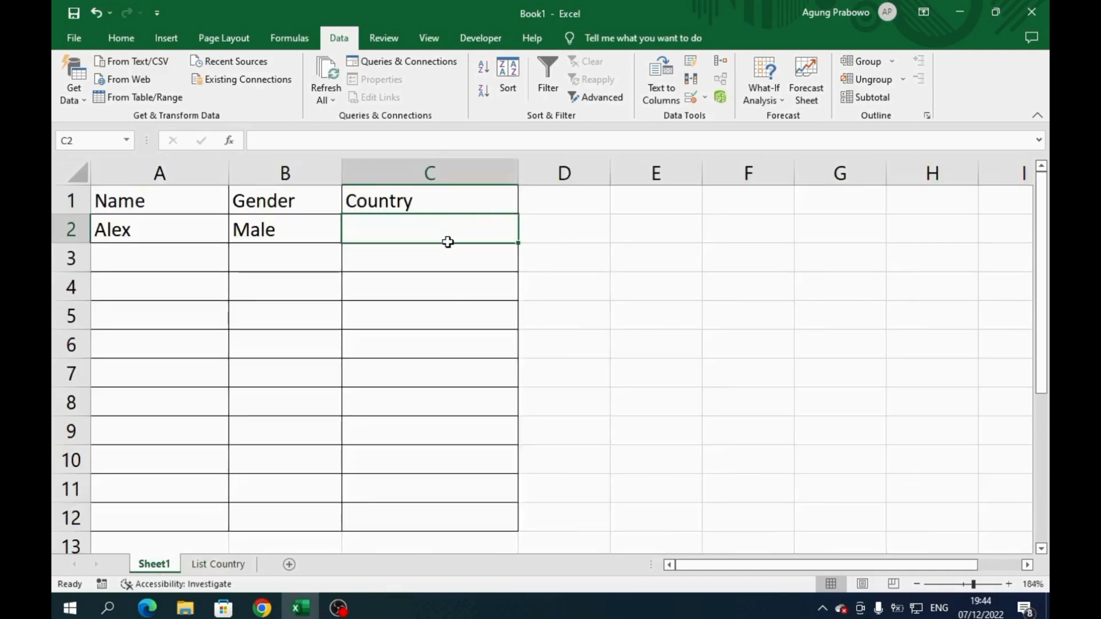
drag(447, 241, 476, 517)
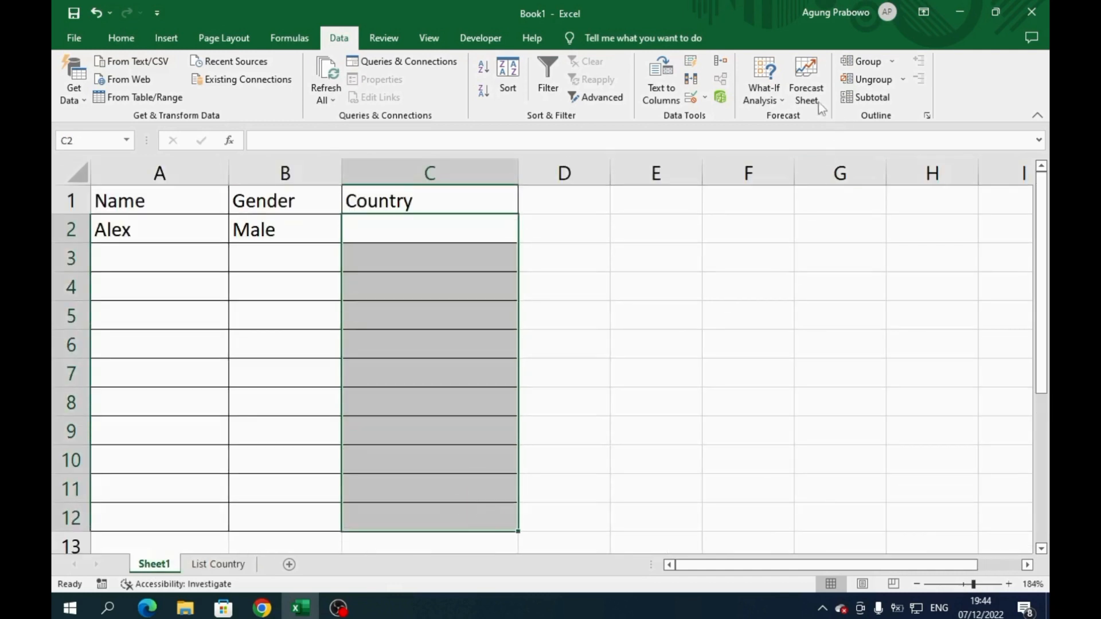
click(690, 98)
click(488, 151)
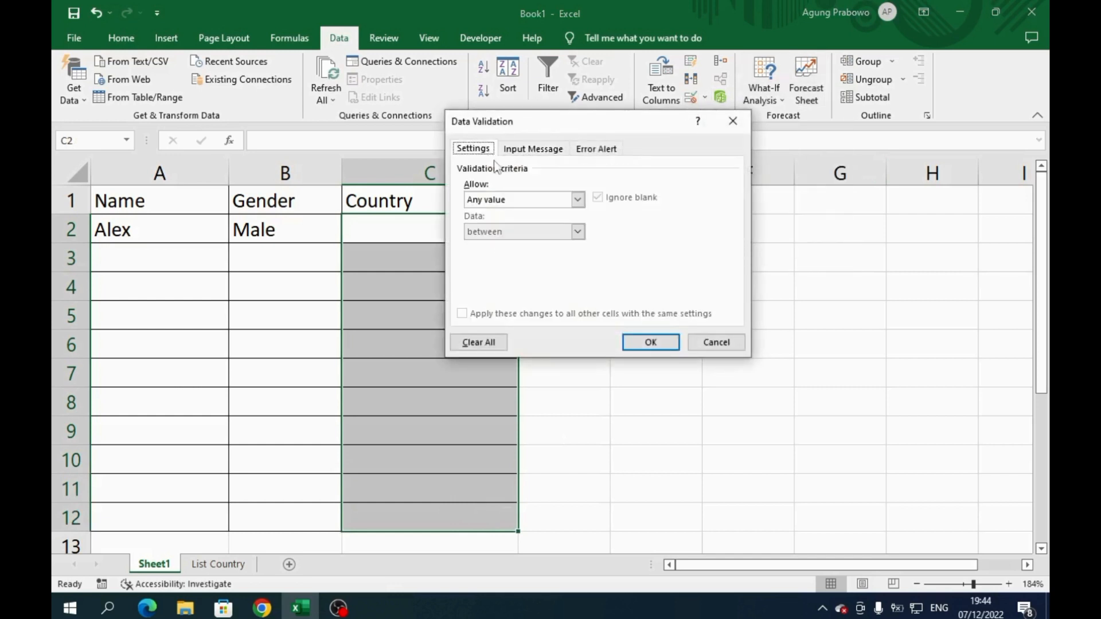
click(578, 199)
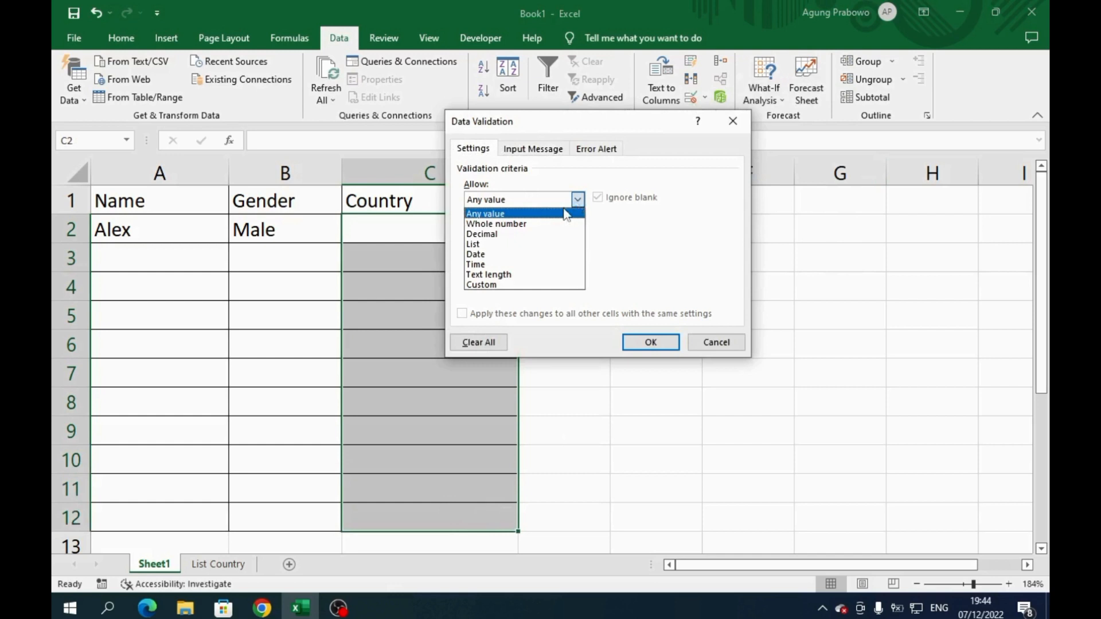
click(515, 248)
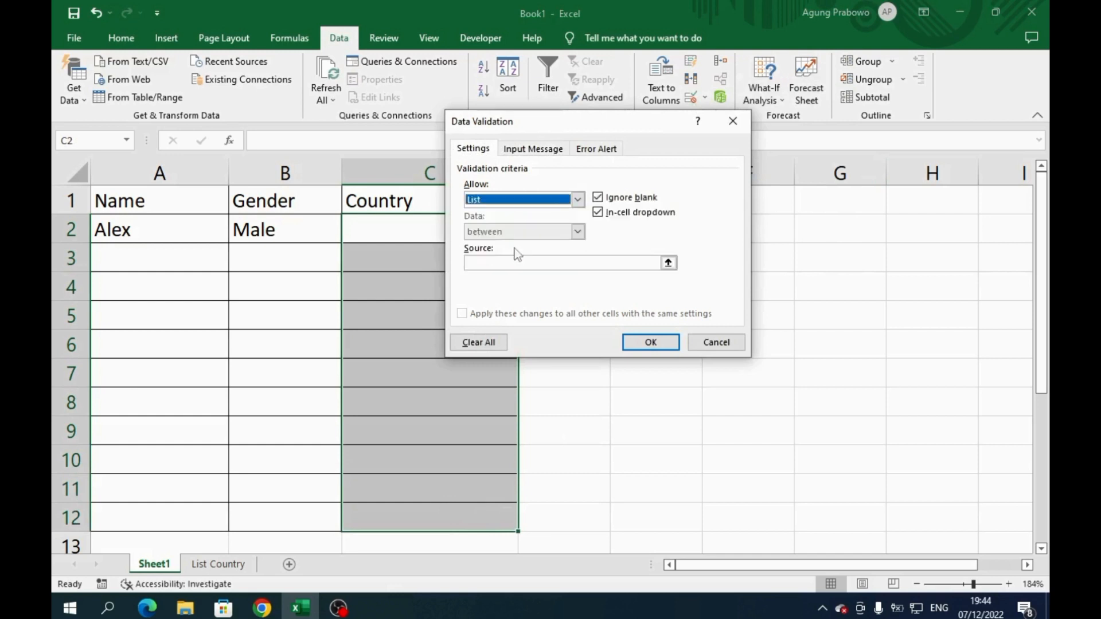
click(668, 264)
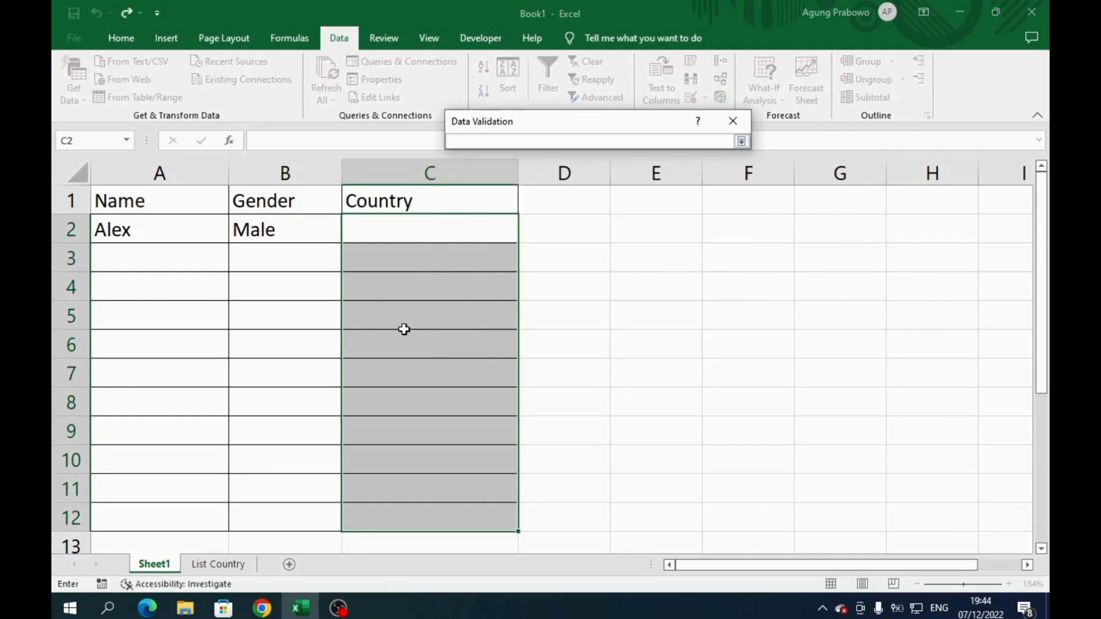
click(237, 566)
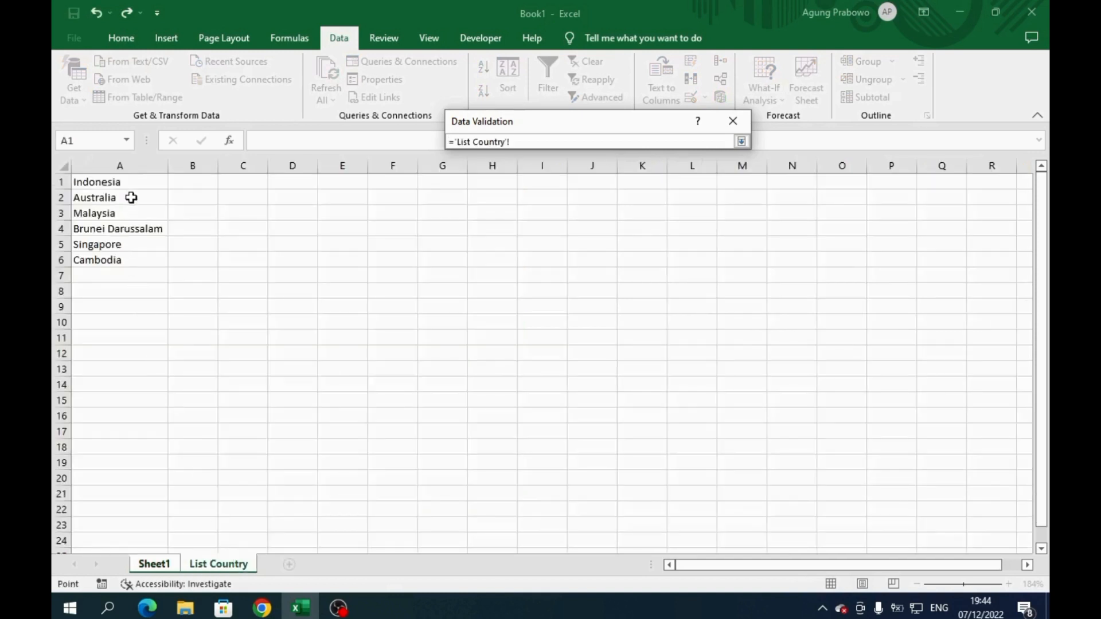
drag(129, 184, 119, 258)
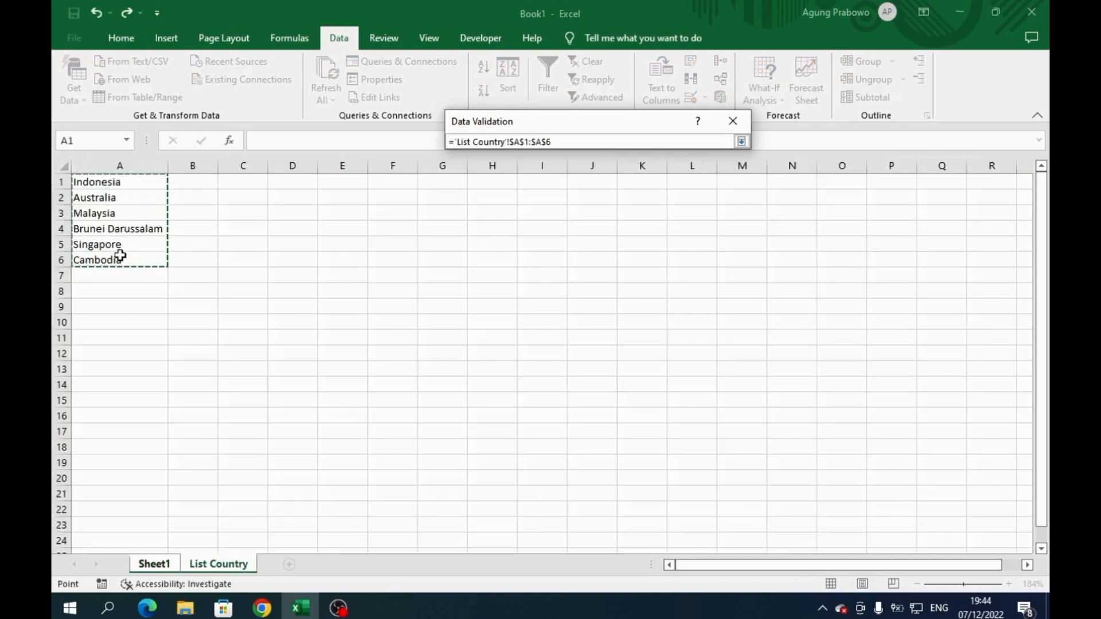
click(741, 141)
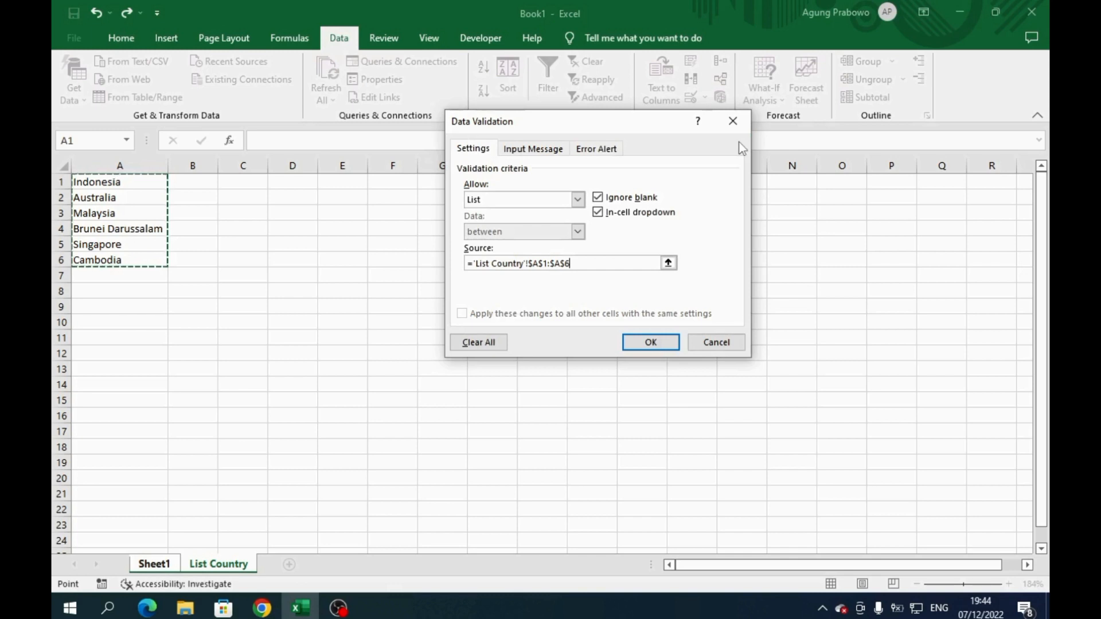
click(650, 343)
Choose Australia from the country dropdown list in cell C2.
click(445, 229)
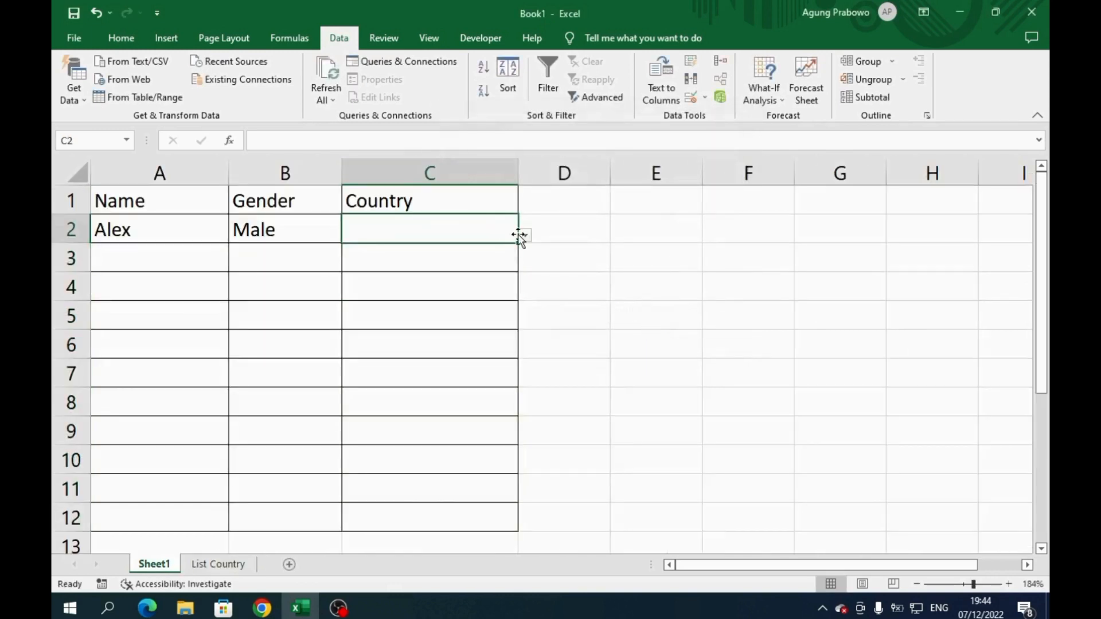
click(524, 235)
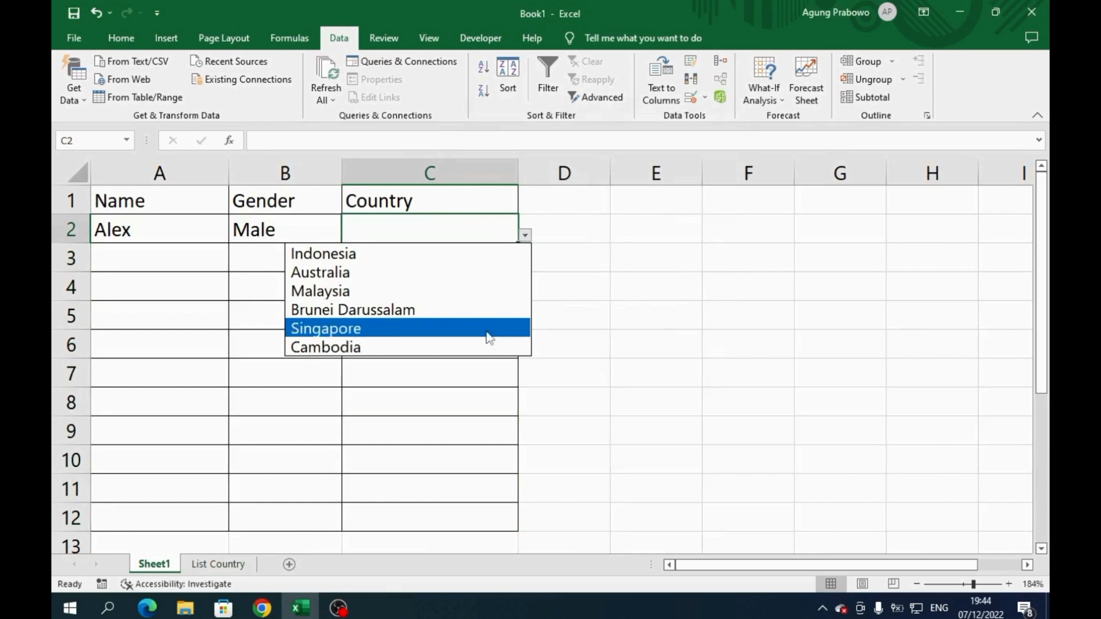
click(468, 274)
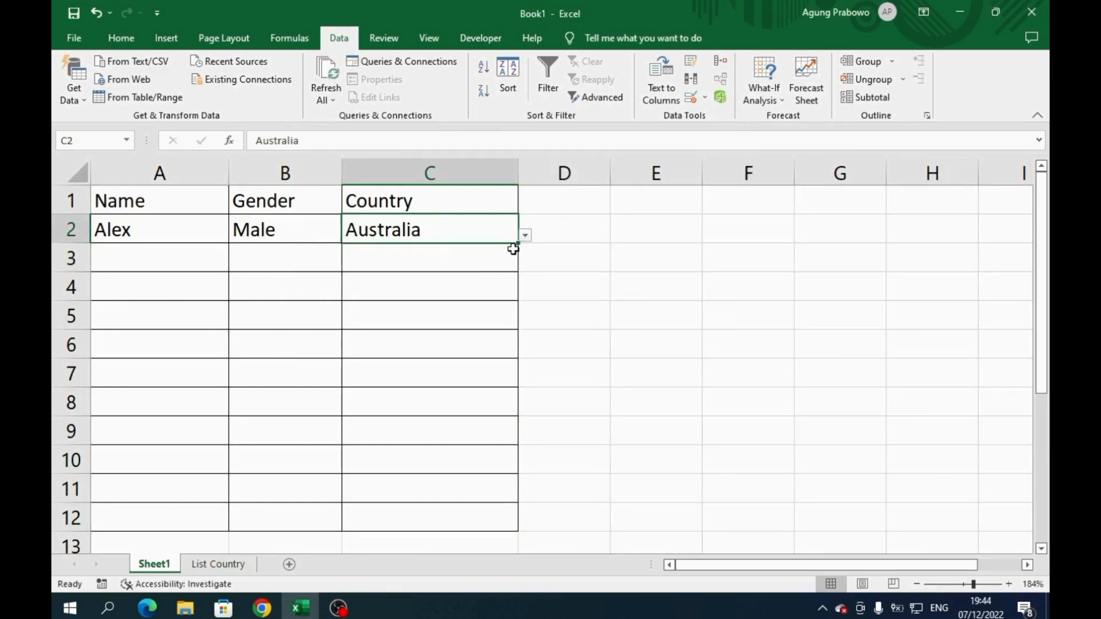
Fill row 3 with the second person's name, gender Female and country Singapore.
click(157, 263)
text(Debby)
key(Tab)
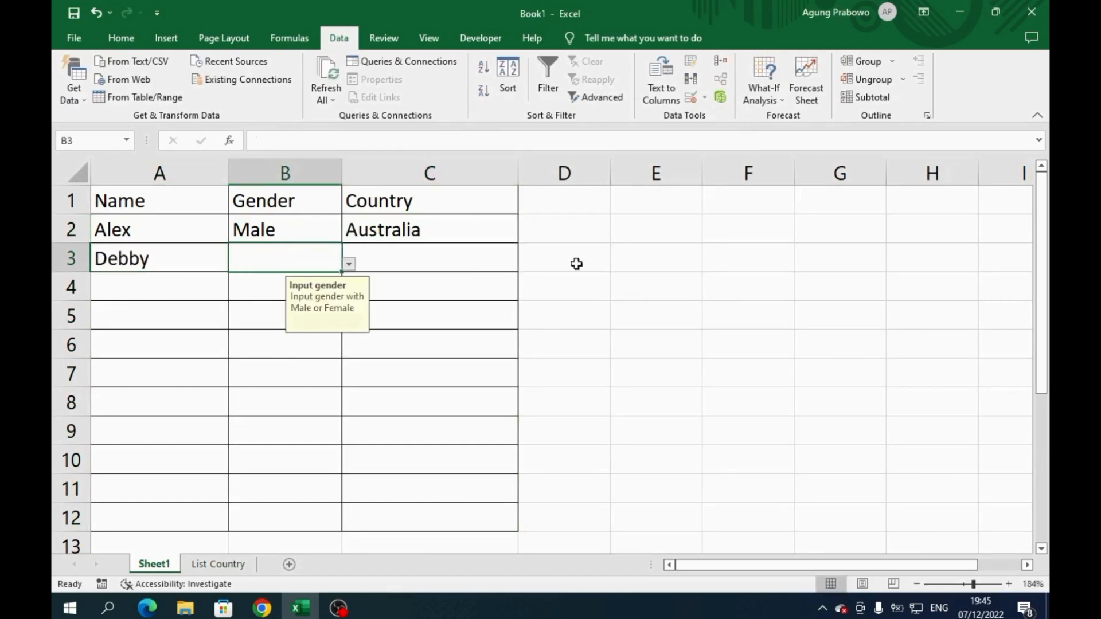
text(Female)
key(Tab)
text(Singapore)
key(Return)
Enter the third person's name in cell A4 and Female as the gender in B4.
text(Diana)
key(Tab)
text(Female)
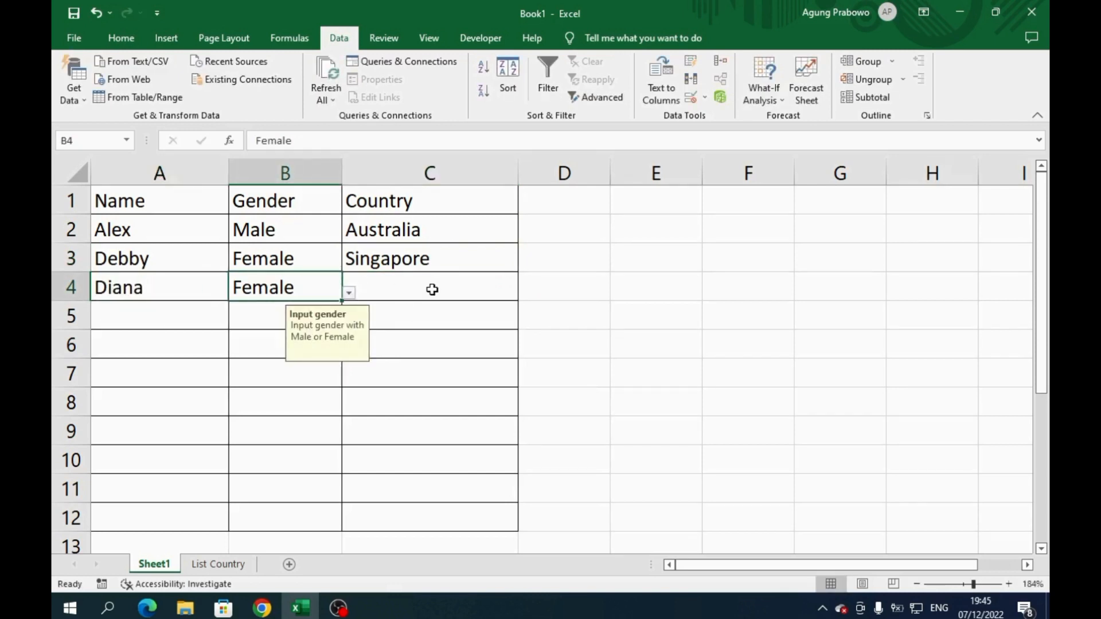